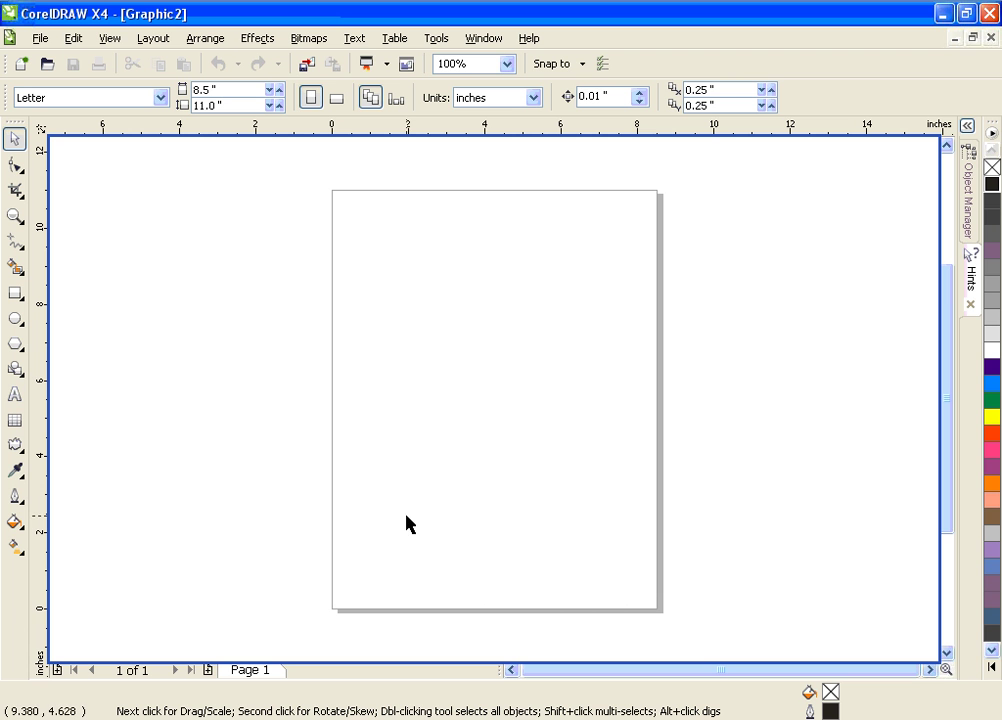
# - Draw a circle about 2.95 inches across on the page and distort it into a clockwise twister swirl of 1 rotation plus 45 degrees
pyautogui.click(16, 319)
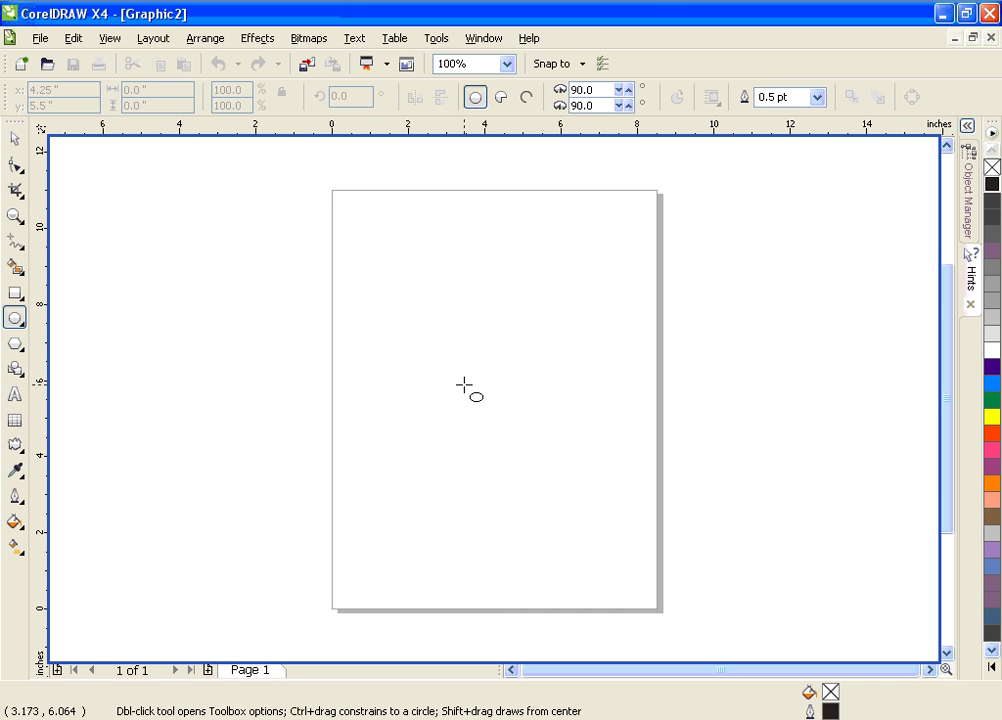
pyautogui.moveTo(373, 298); pyautogui.dragTo(487, 408)
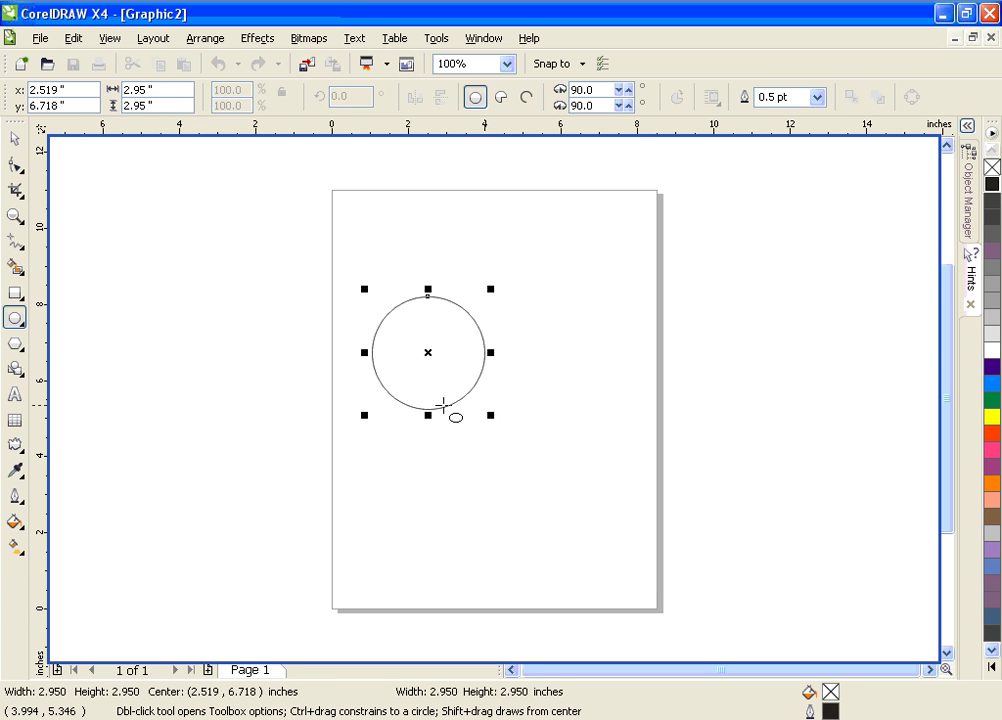
pyautogui.click(18, 446)
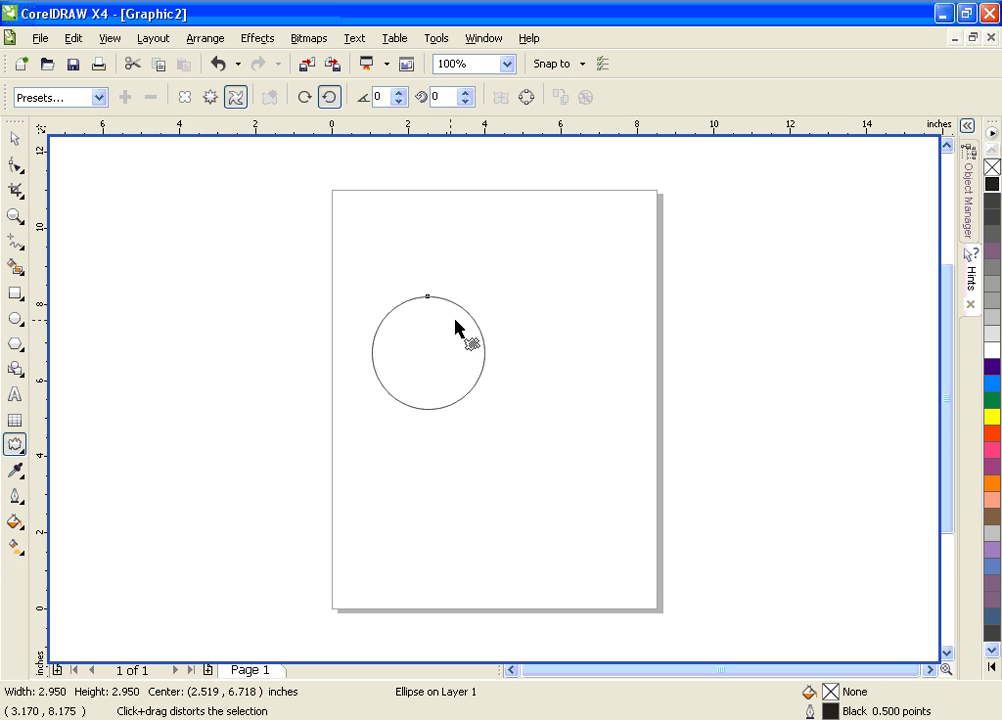
pyautogui.moveTo(462, 319)
pyautogui.mouseDown()
pyautogui.moveTo(478, 340)
pyautogui.moveTo(447, 396)
pyautogui.moveTo(416, 380)
pyautogui.moveTo(456, 284)
pyautogui.moveTo(497, 287)
pyautogui.moveTo(526, 353)
pyautogui.moveTo(516, 376)
pyautogui.mouseUp()
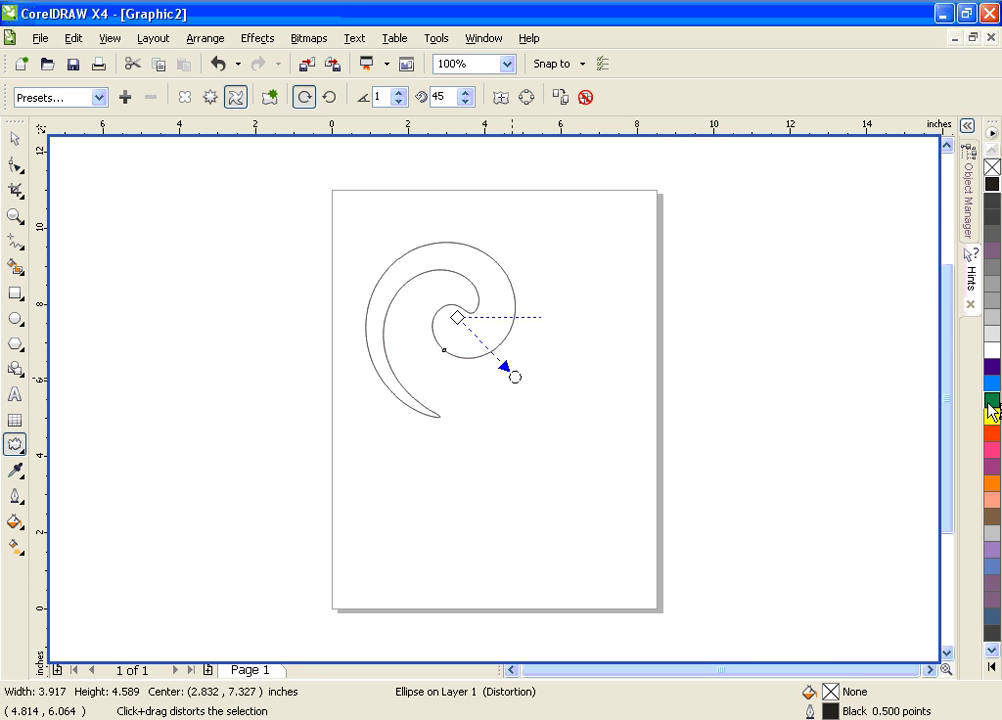
# - Set both the outline and the fill of the swirl to Red, trying light orange and Magenta fills first
pyautogui.rightClick(991, 433)
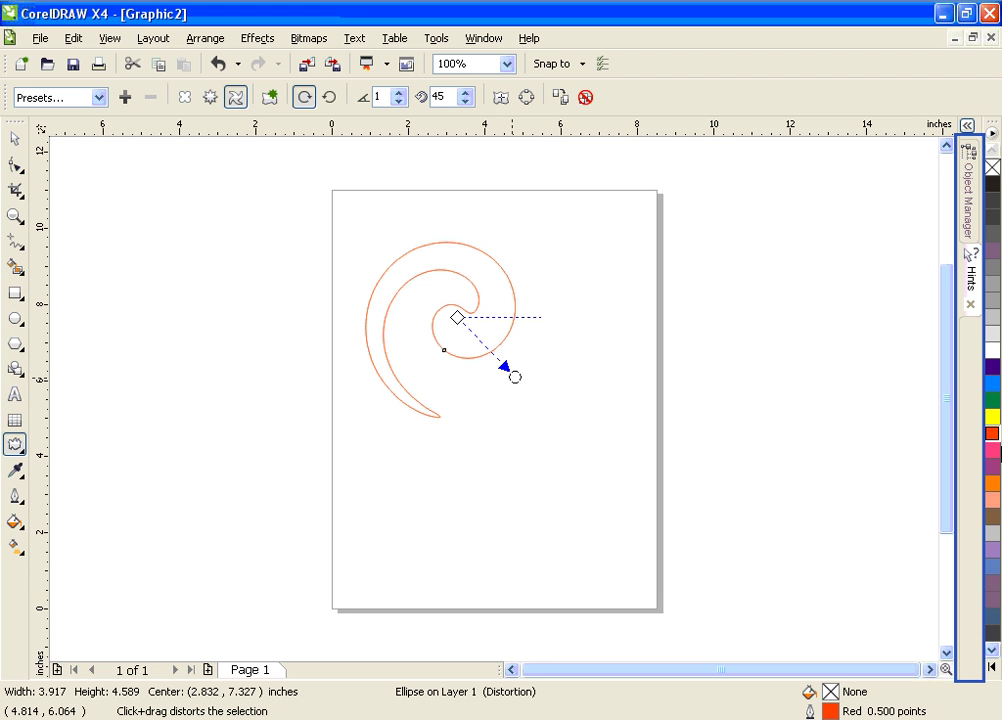
pyautogui.click(995, 490)
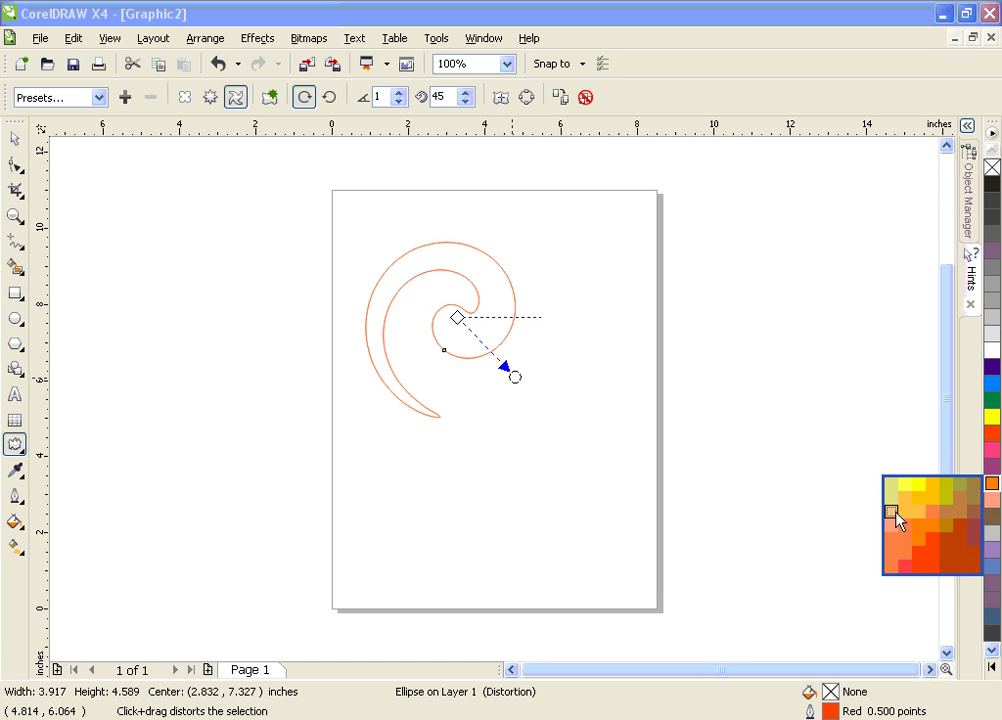
pyautogui.click(900, 512)
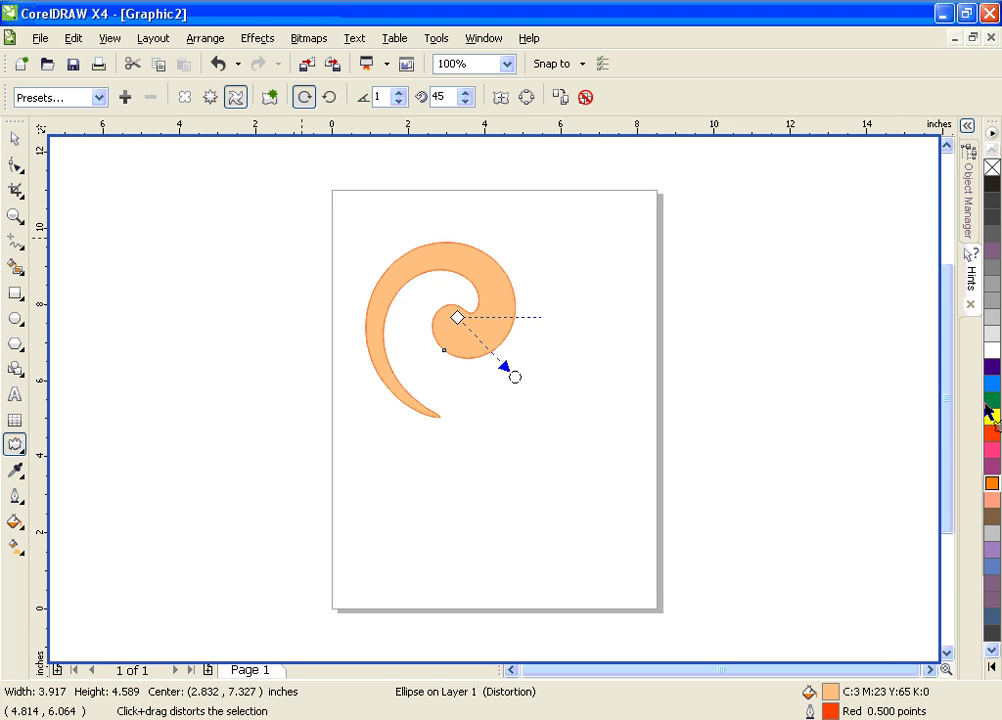
pyautogui.click(989, 449)
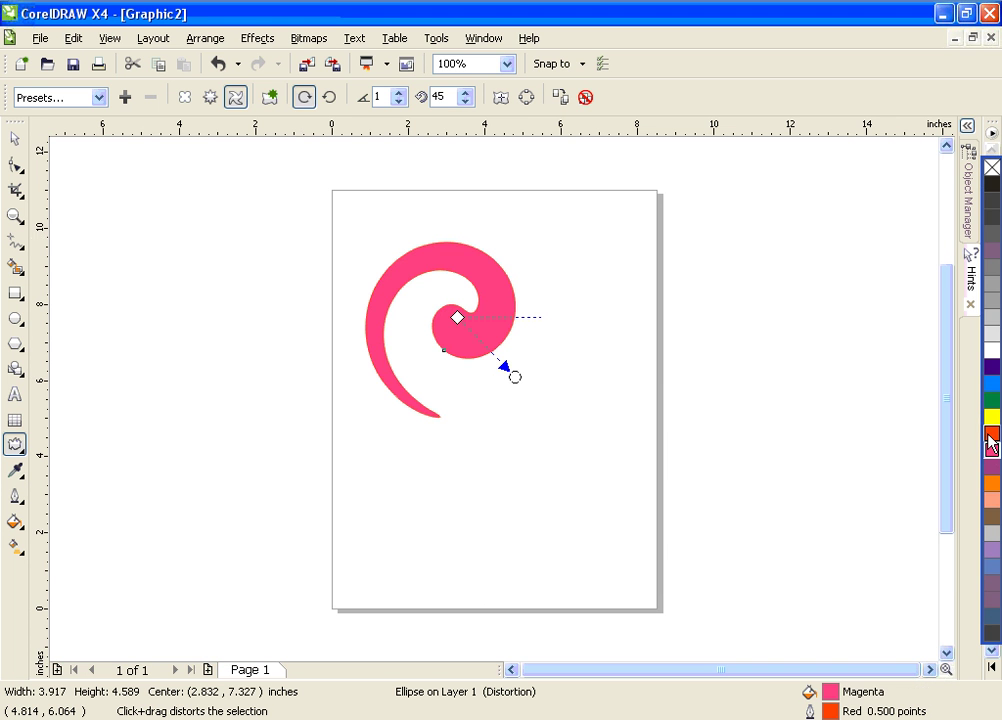
pyautogui.click(989, 436)
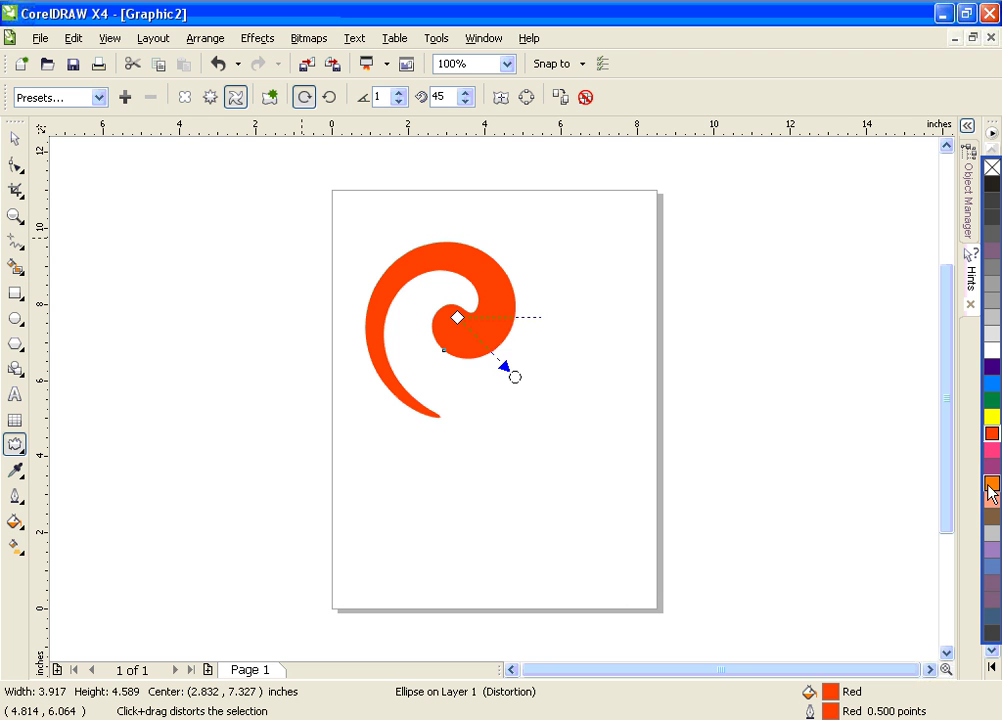
# - Move the red swirl toward the middle of the page, centred at about 3.58, 6.24 inches
pyautogui.click(15, 138)
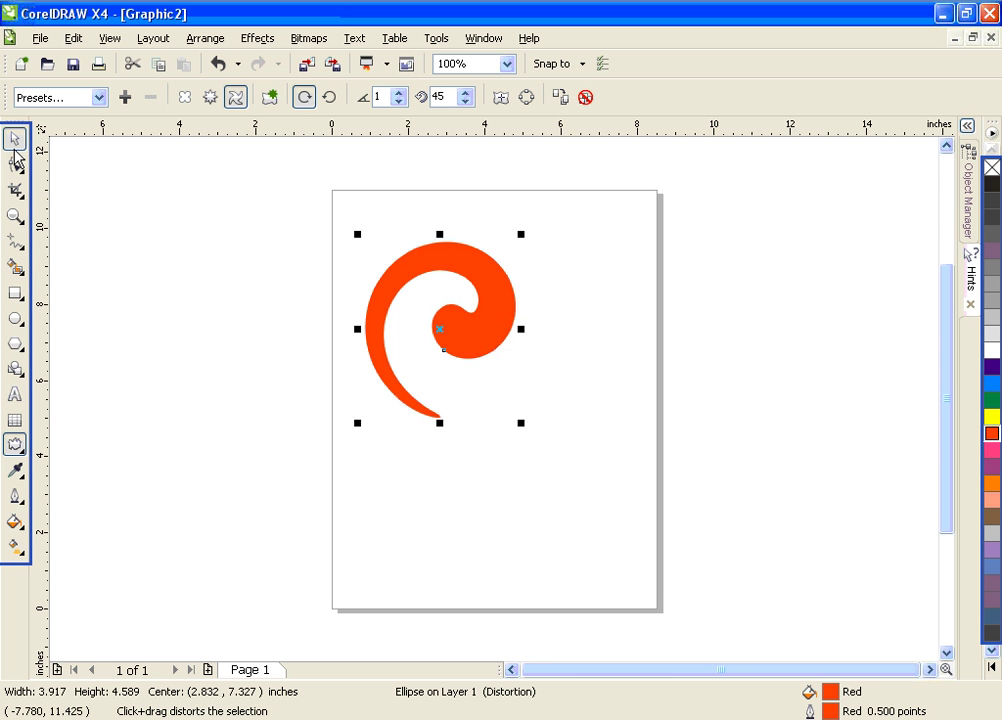
pyautogui.click(439, 330)
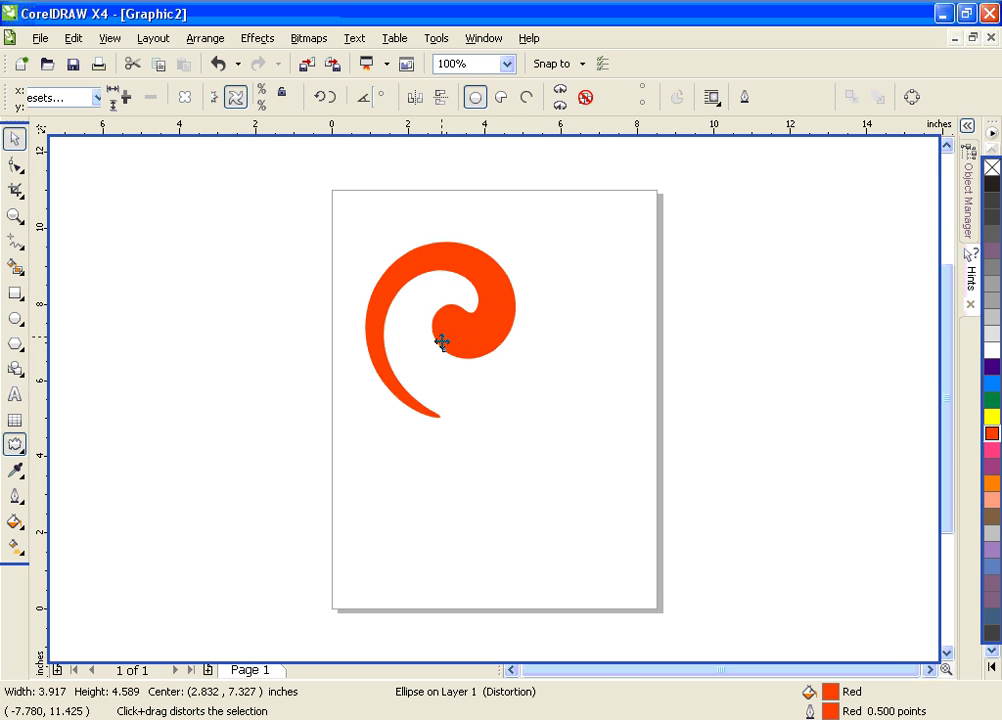
pyautogui.moveTo(470, 377); pyautogui.dragTo(470, 374)
pyautogui.press('space')
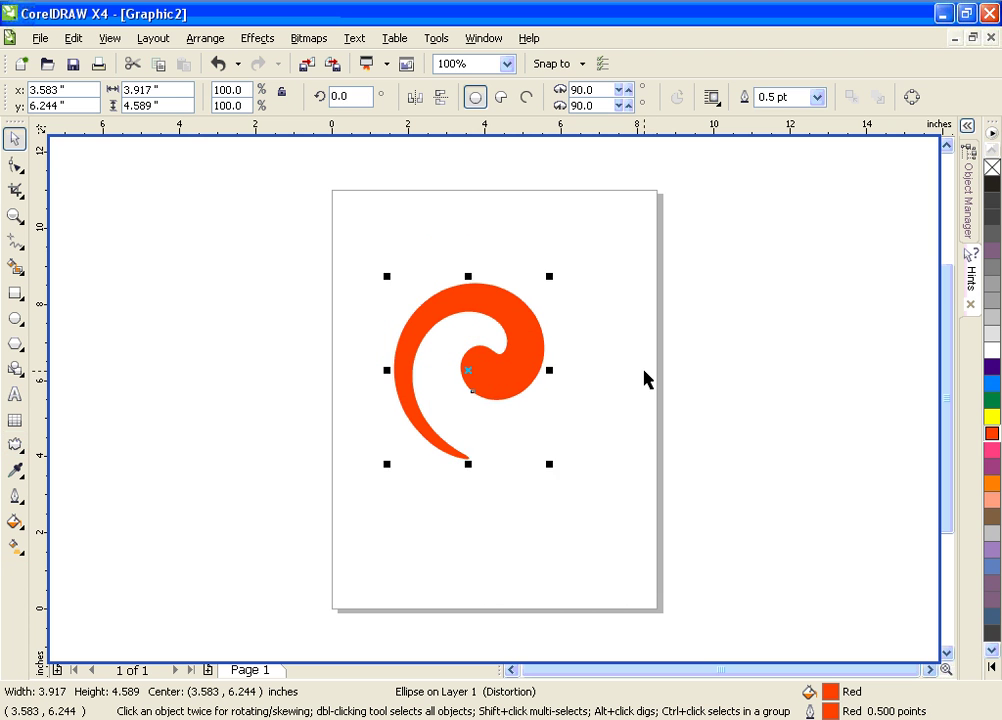
pyautogui.click(474, 383)
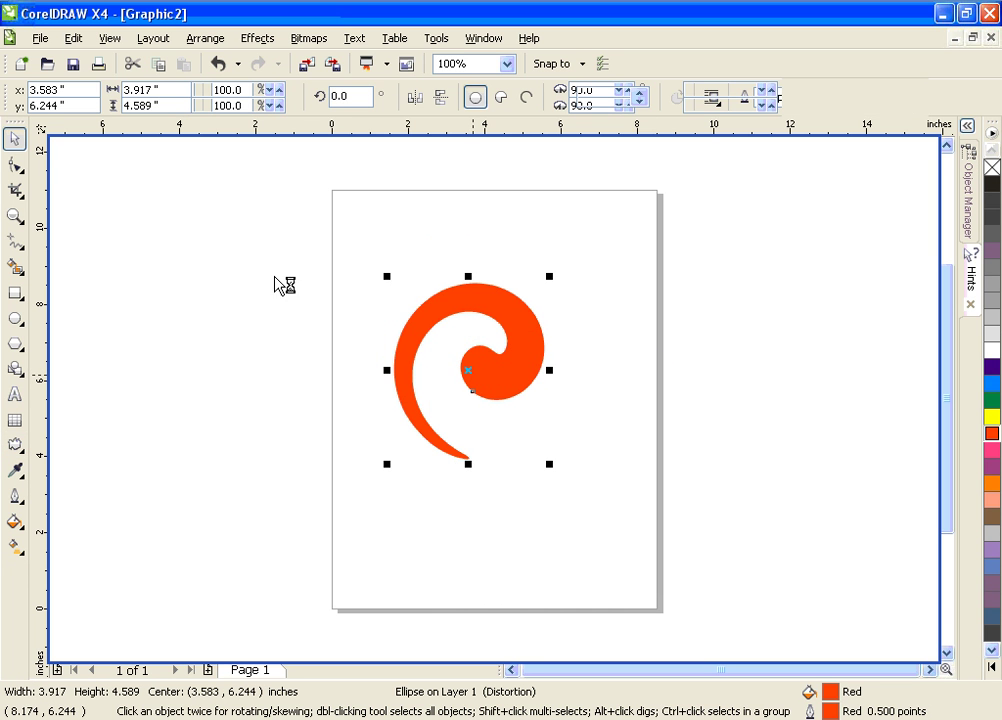
pyautogui.click(74, 40)
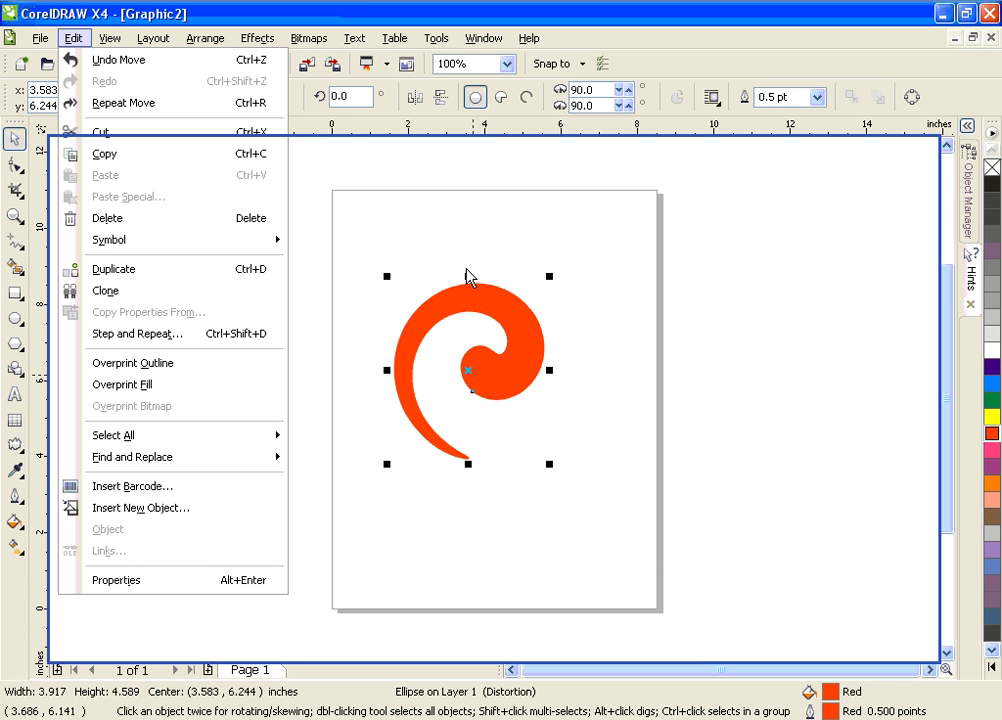
pyautogui.click(419, 261)
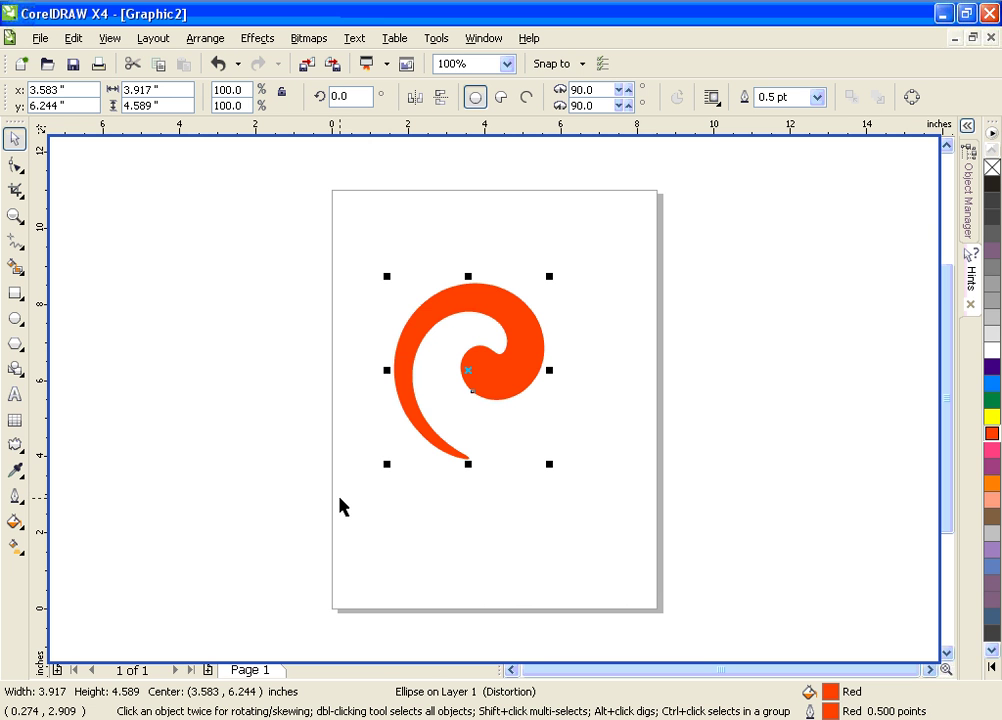
pyautogui.click(74, 38)
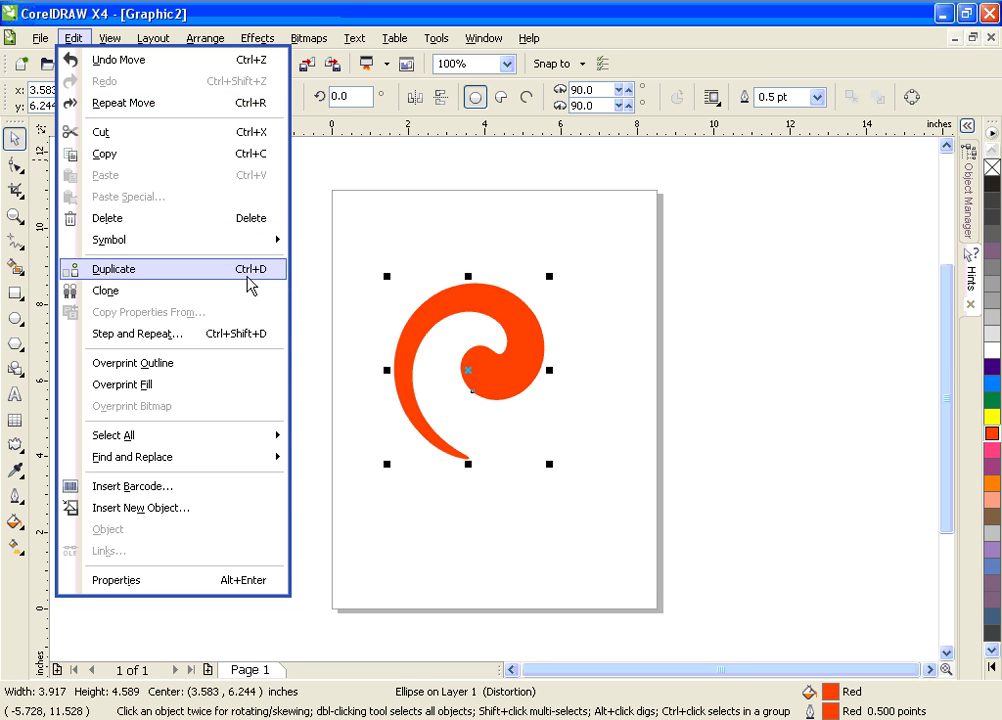
pyautogui.click(418, 212)
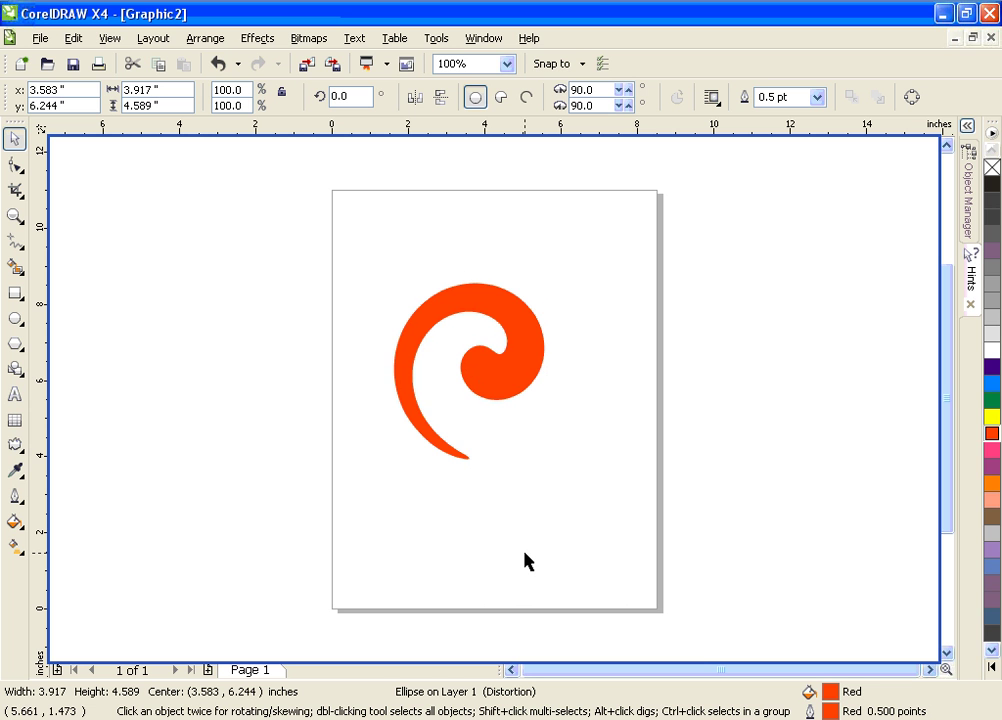
# - Duplicate the swirl and move the copy over the page's right edge, centred at about 8.82, 6.25 inches
pyautogui.hotkey('ctrl', 'd')
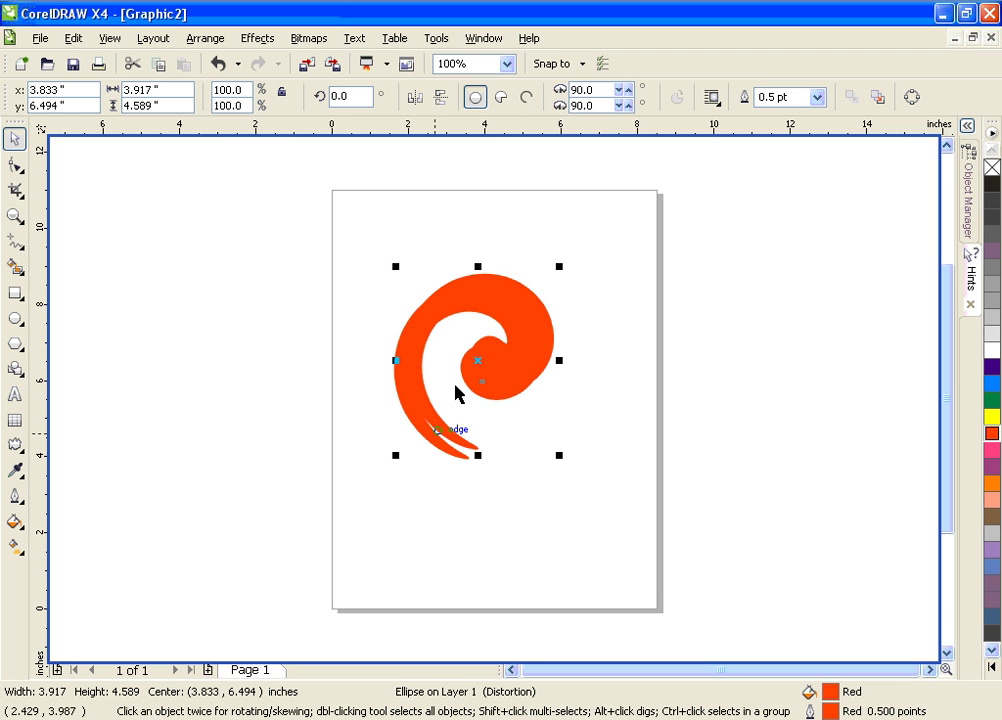
pyautogui.moveTo(472, 359); pyautogui.dragTo(661, 369)
pyautogui.rightClick(661, 369)
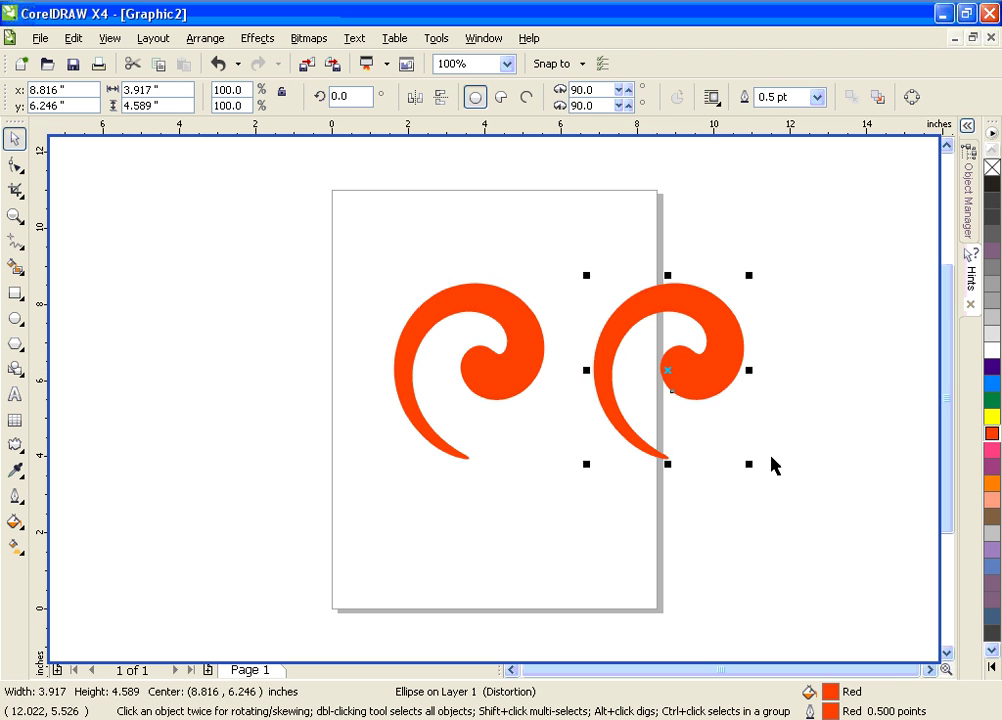
# - Move the original swirl about 1.96 inches left, repeat the move twice, and bring it back to about 1.71, 6.5 inches
pyautogui.click(689, 533)
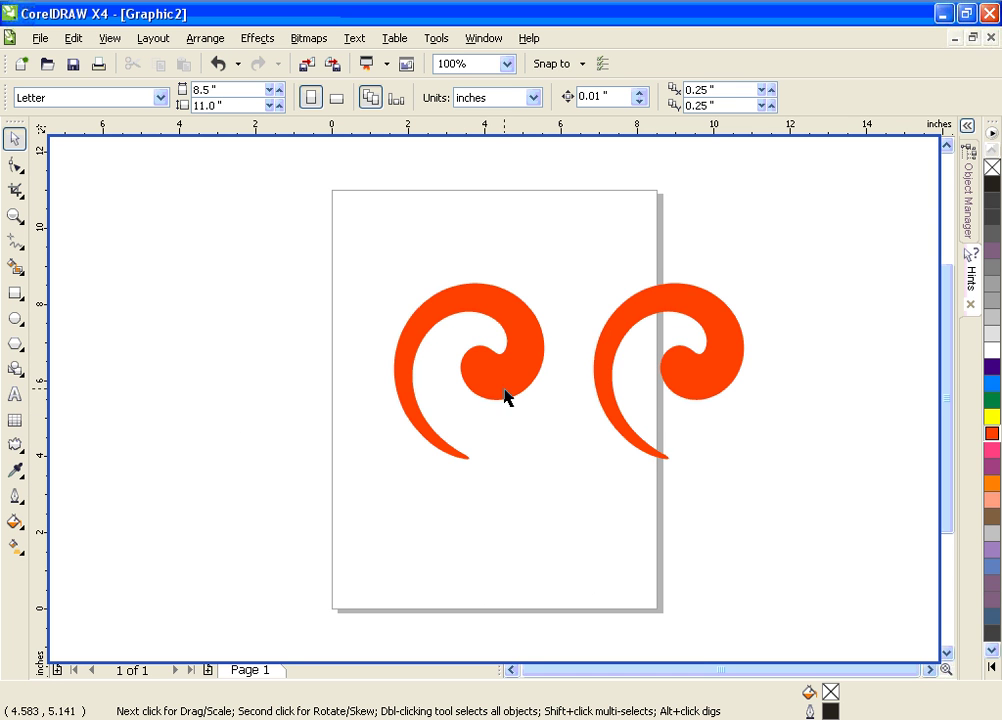
pyautogui.click(466, 374)
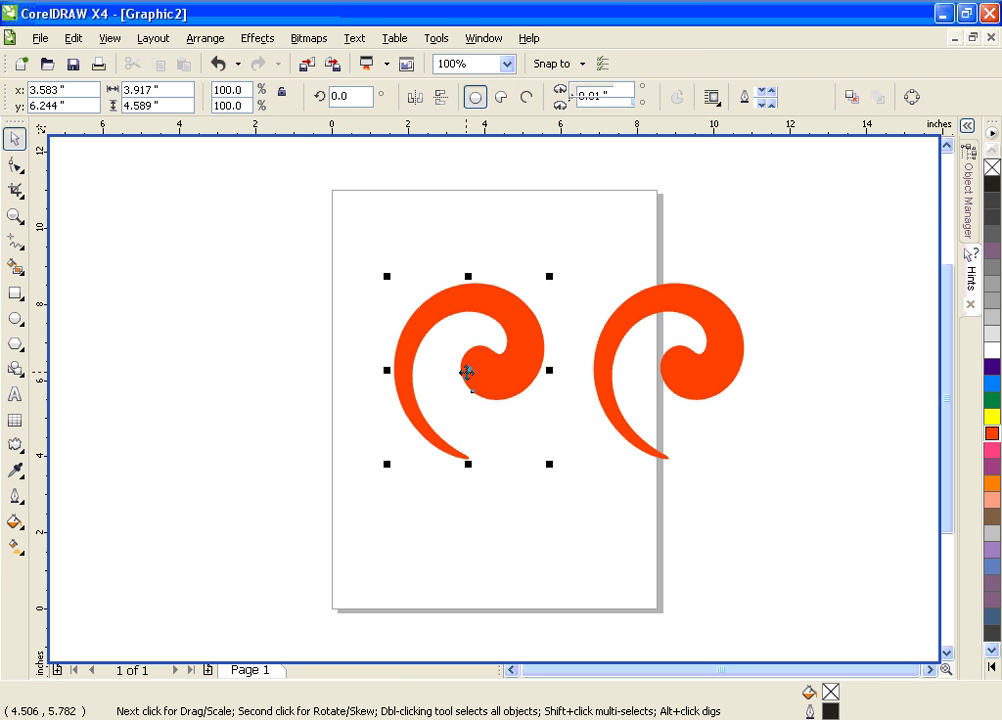
pyautogui.moveTo(467, 372); pyautogui.dragTo(541, 503)
pyautogui.press('Escape')
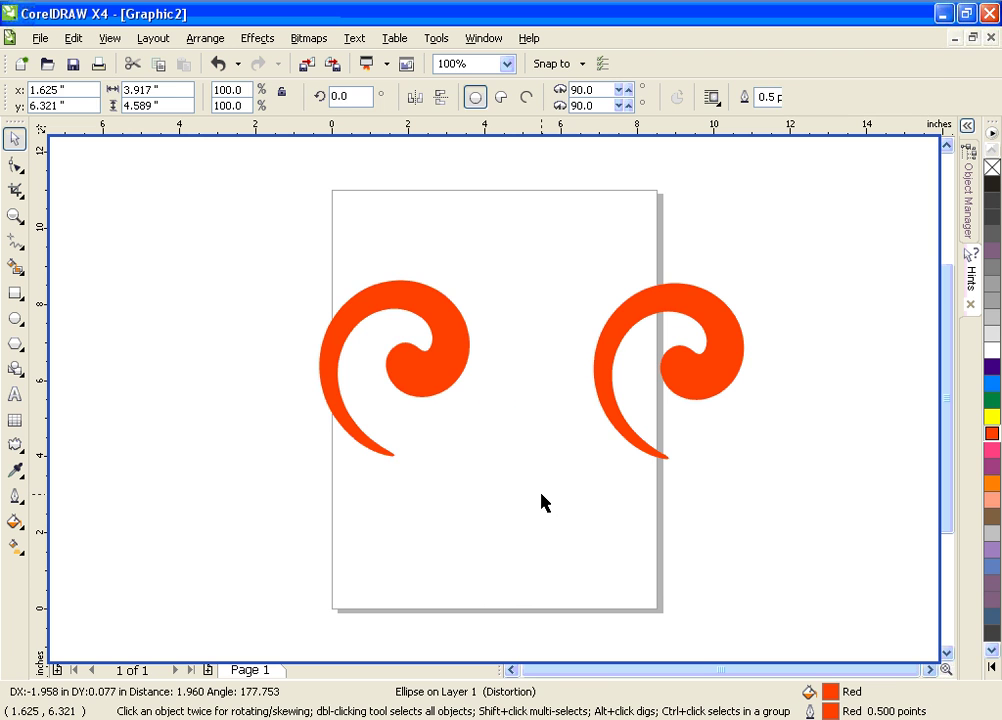
pyautogui.click(541, 503)
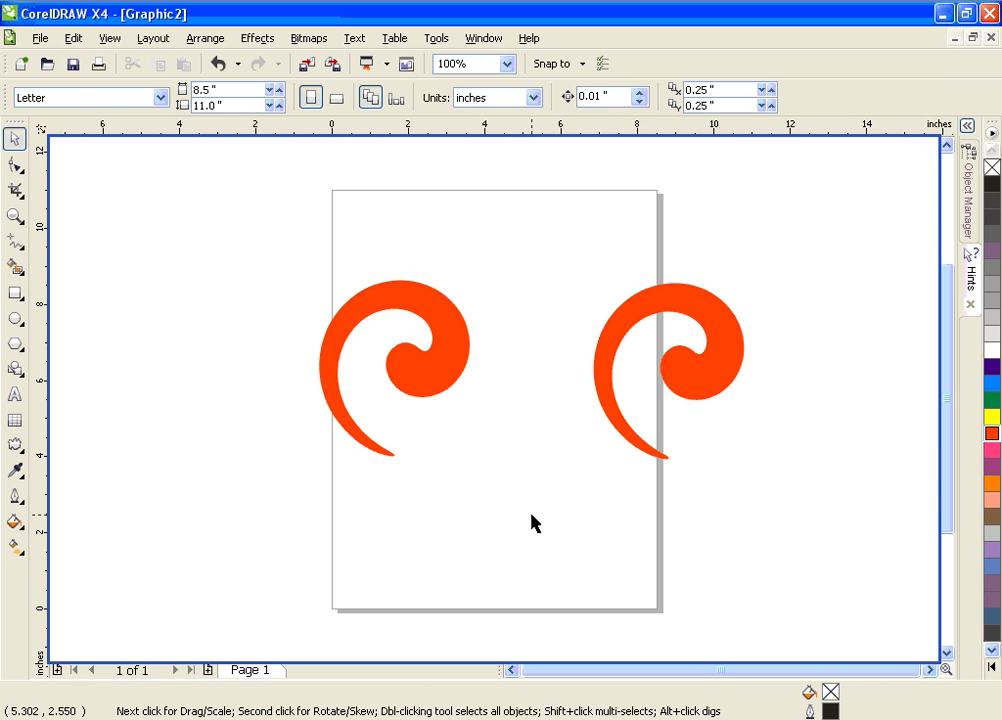
pyautogui.click(424, 393)
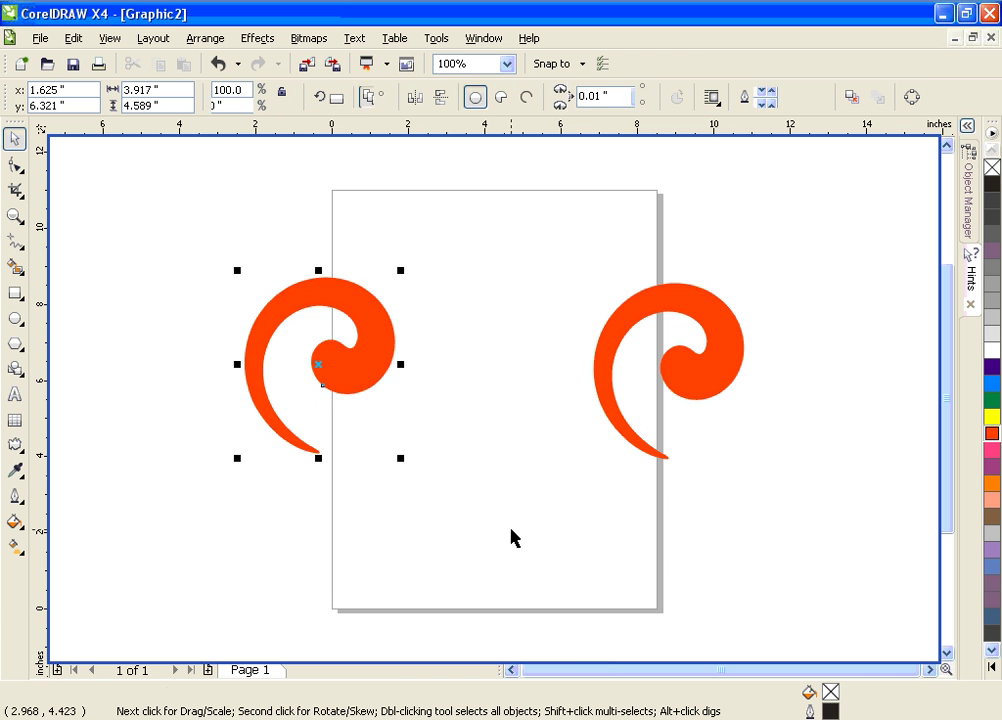
pyautogui.hotkey('ctrl', 'r')
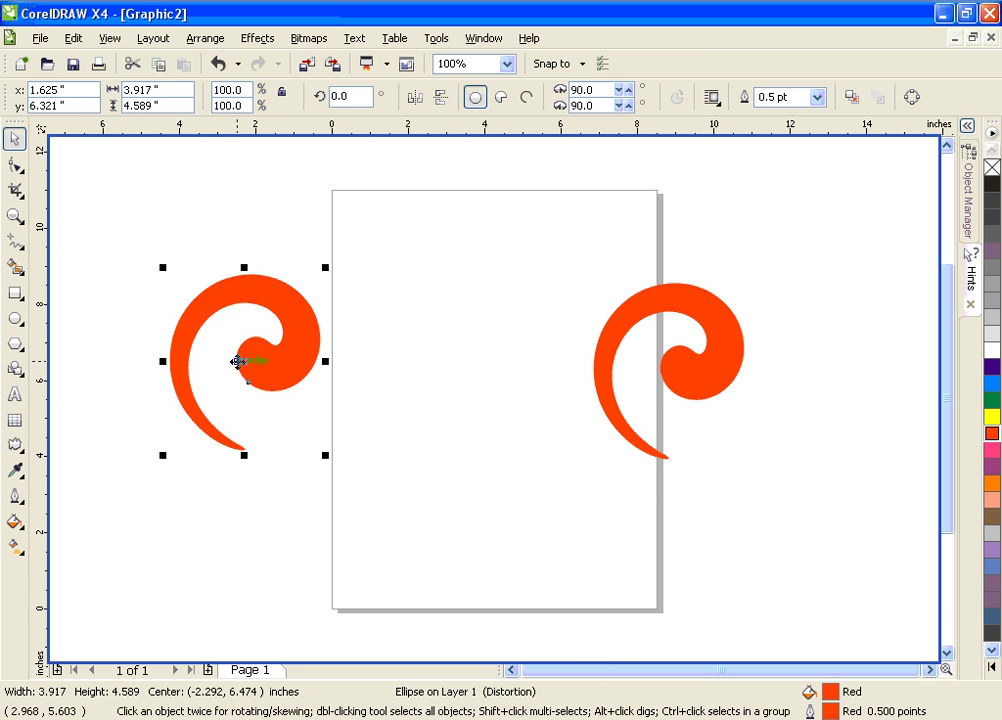
pyautogui.moveTo(244, 361); pyautogui.dragTo(398, 362)
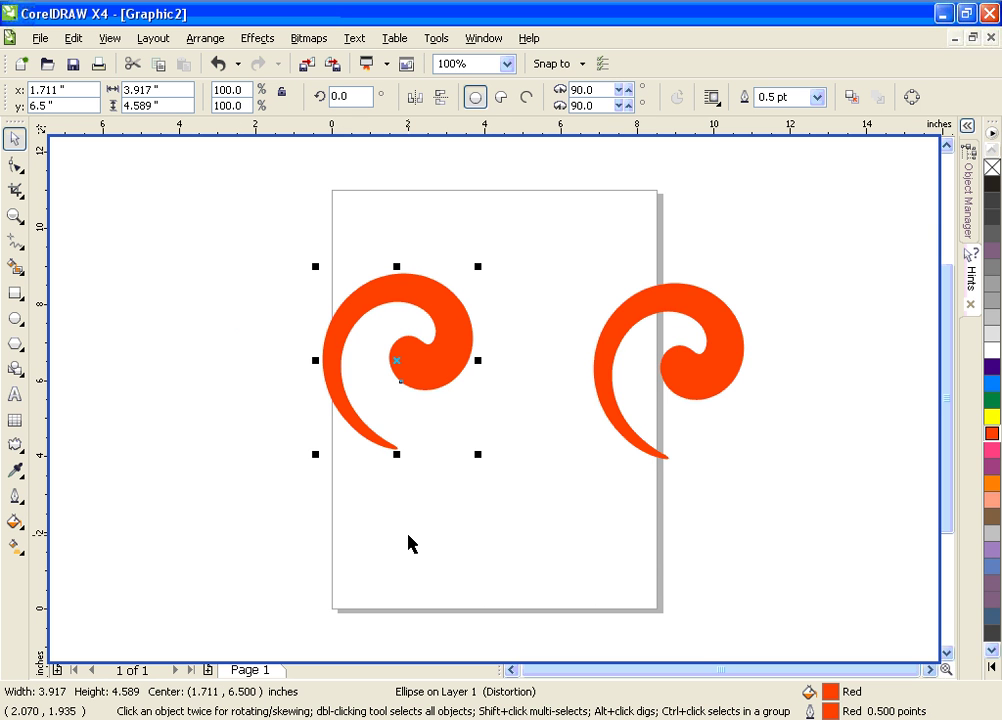
# - Rotate a copy of the original swirl by about 238 degrees, repeat the rotated copy several times, and undo all the copies
pyautogui.click(394, 362)
pyautogui.moveTo(318, 268); pyautogui.dragTo(517, 351)
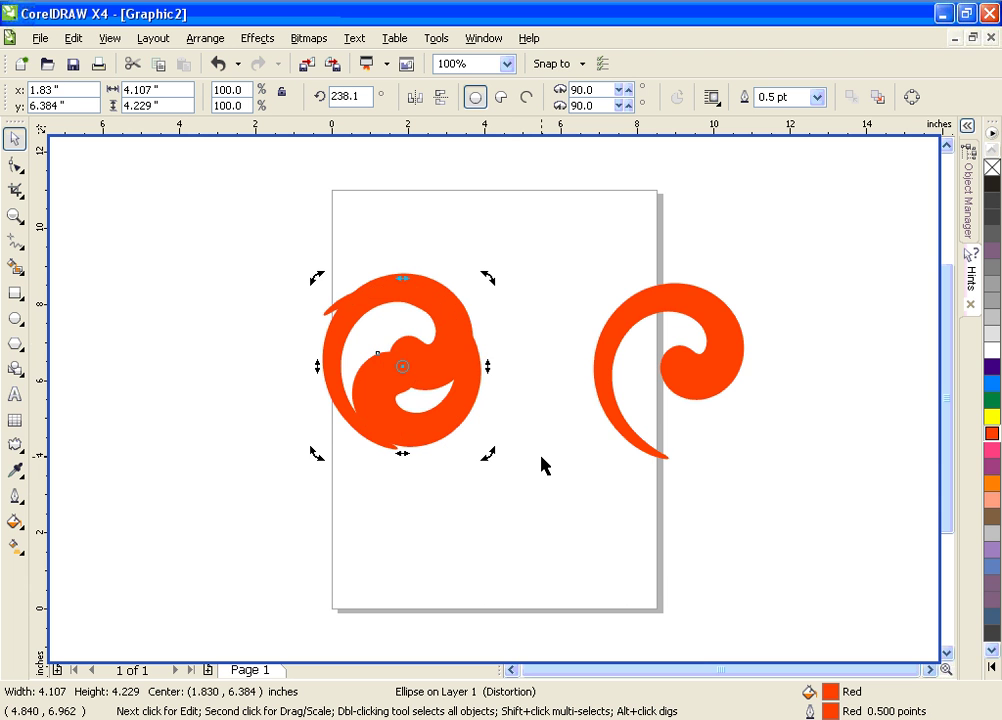
pyautogui.hotkey('ctrl', 'r')
pyautogui.hotkey('ctrl', 'r')
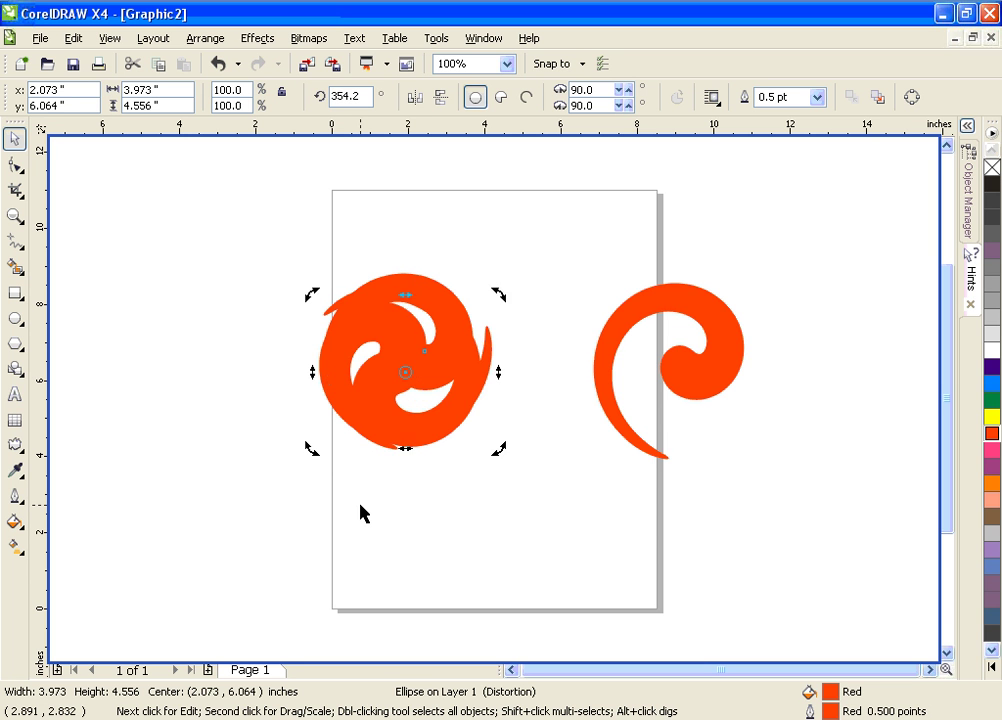
pyautogui.hotkey('ctrl', 'r')
pyautogui.hotkey('ctrl', 'r')
pyautogui.hotkey('ctrl', 'z')
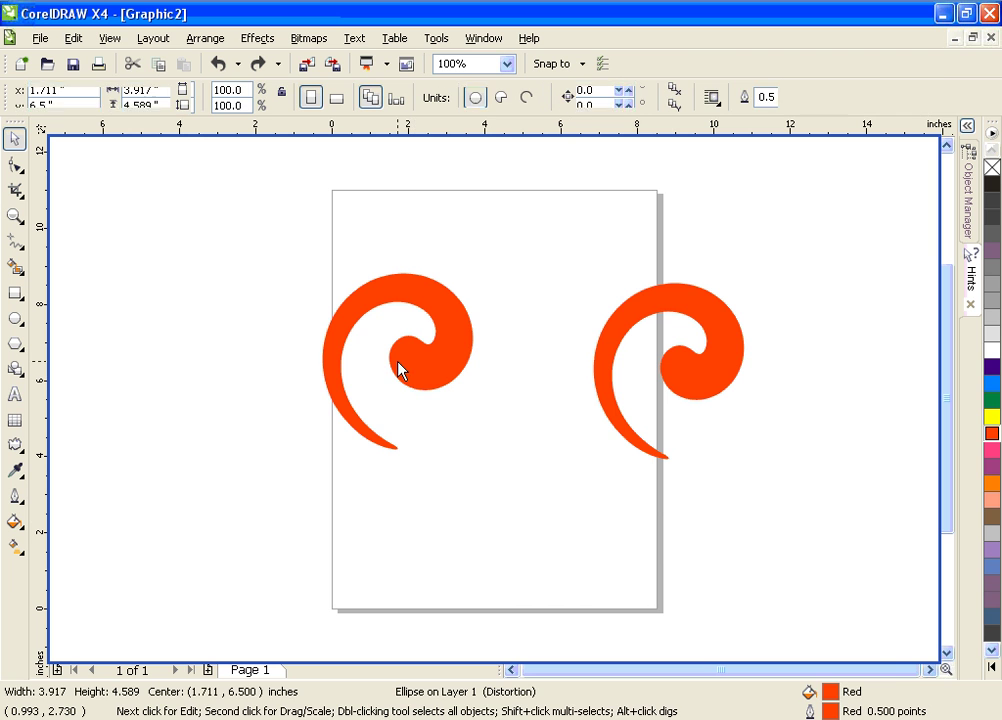
# - Shift the original swirl about 0.9 inches down and right, and draw a five-sided polygon about 3.93 by 3.81 inches beside the page
pyautogui.moveTo(404, 368); pyautogui.dragTo(431, 388)
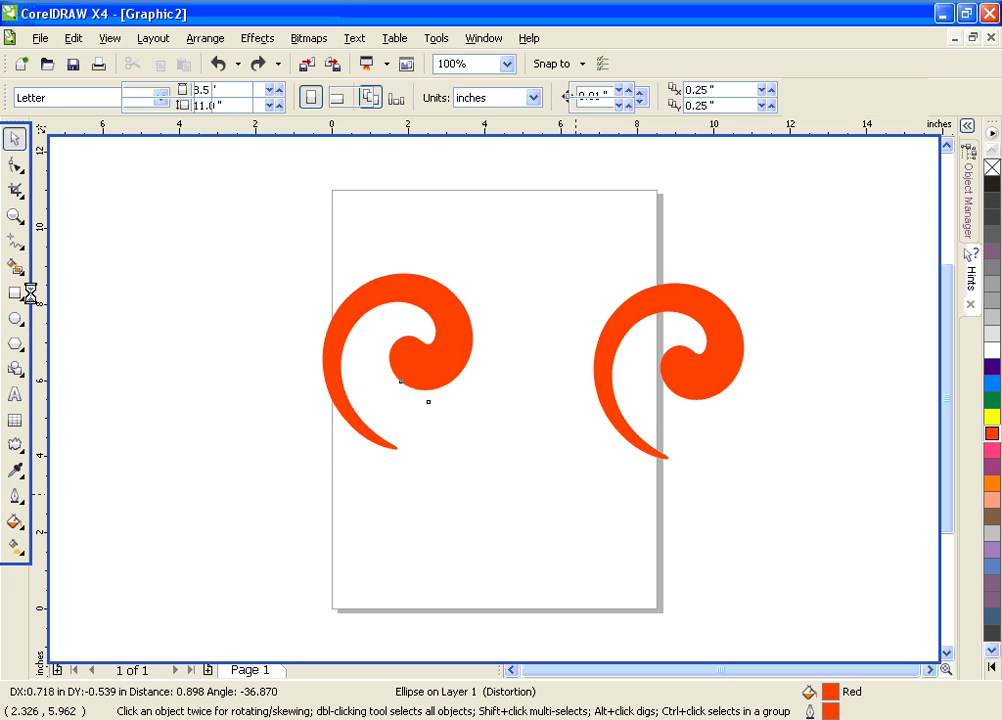
pyautogui.click(16, 344)
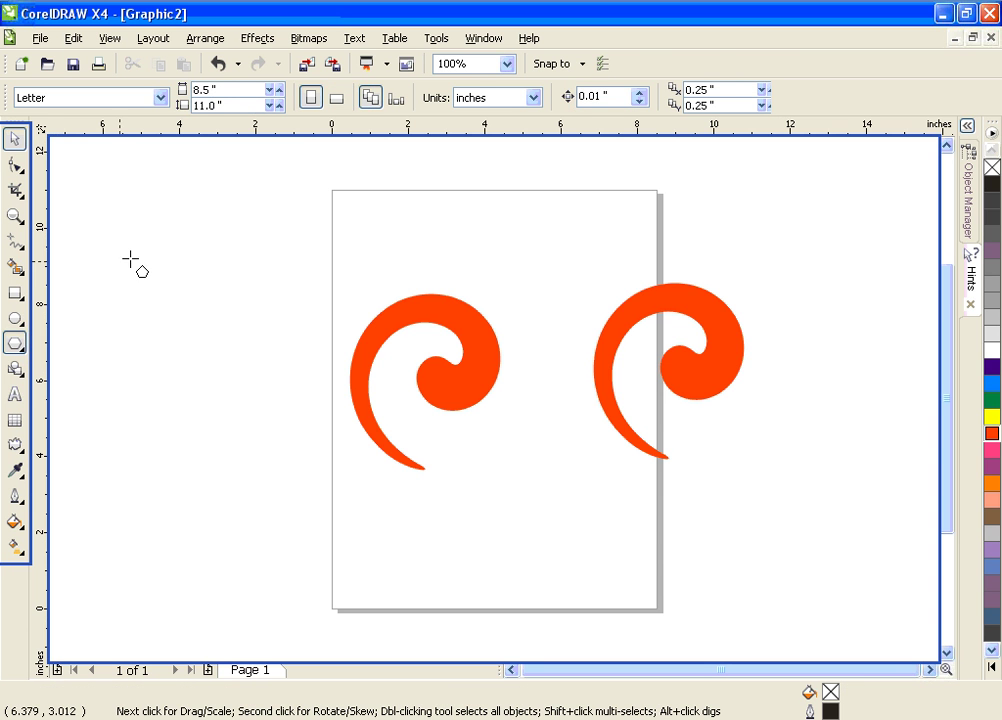
pyautogui.moveTo(128, 256); pyautogui.dragTo(282, 416)
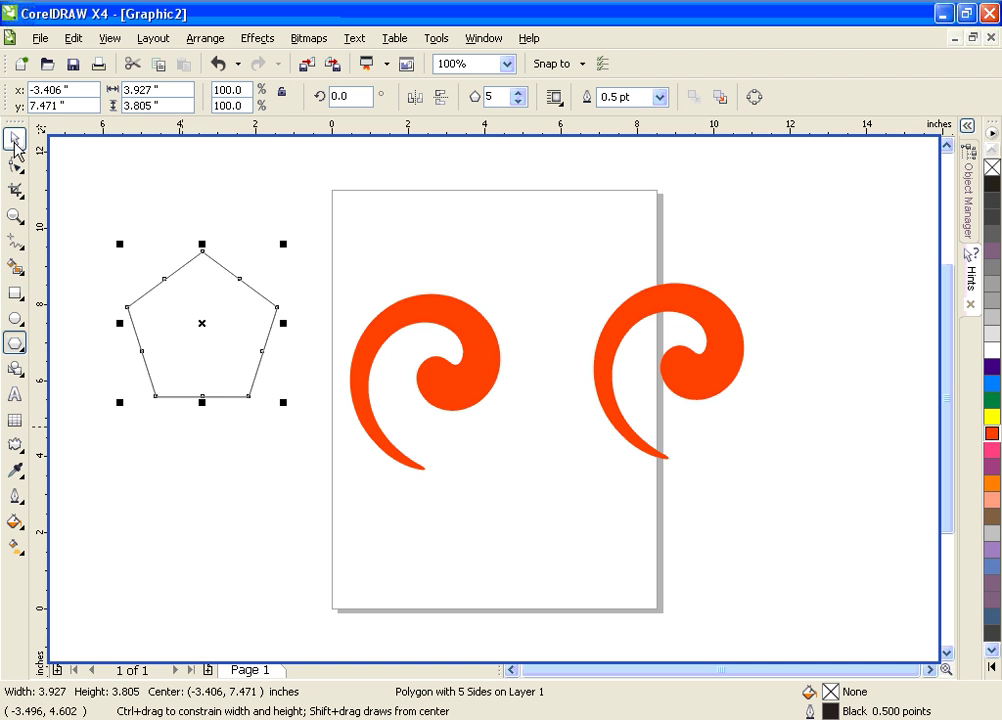
# - Duplicate the pentagon and rotate the copy about 30 degrees clockwise, to an angle of about 329.9 degrees
pyautogui.click(168, 492)
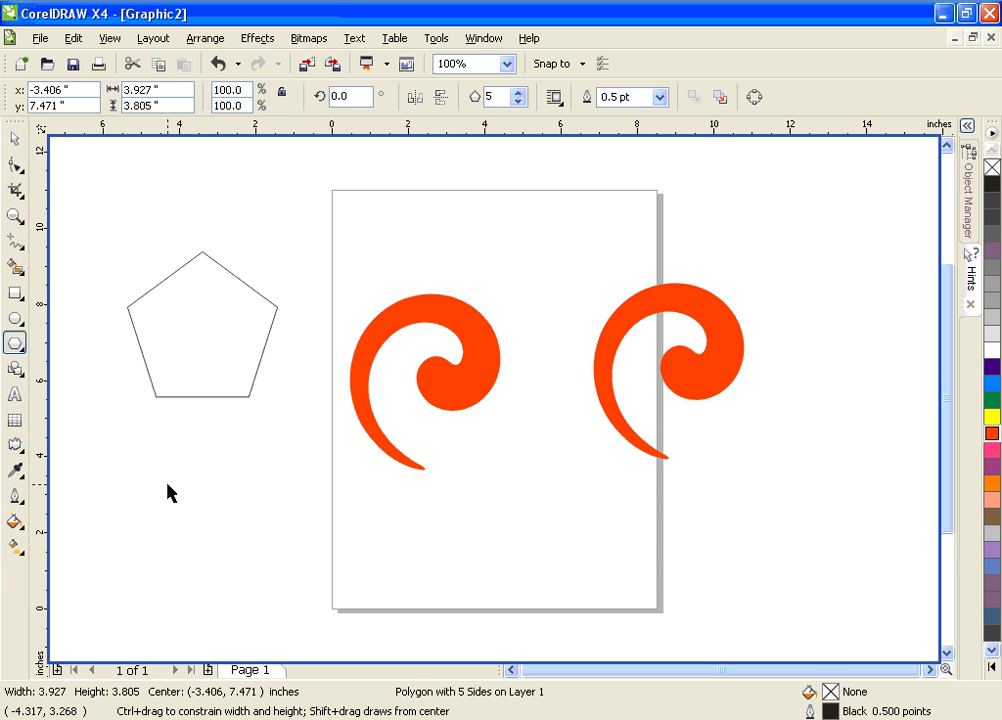
pyautogui.hotkey('ctrl', 'd')
pyautogui.press('space')
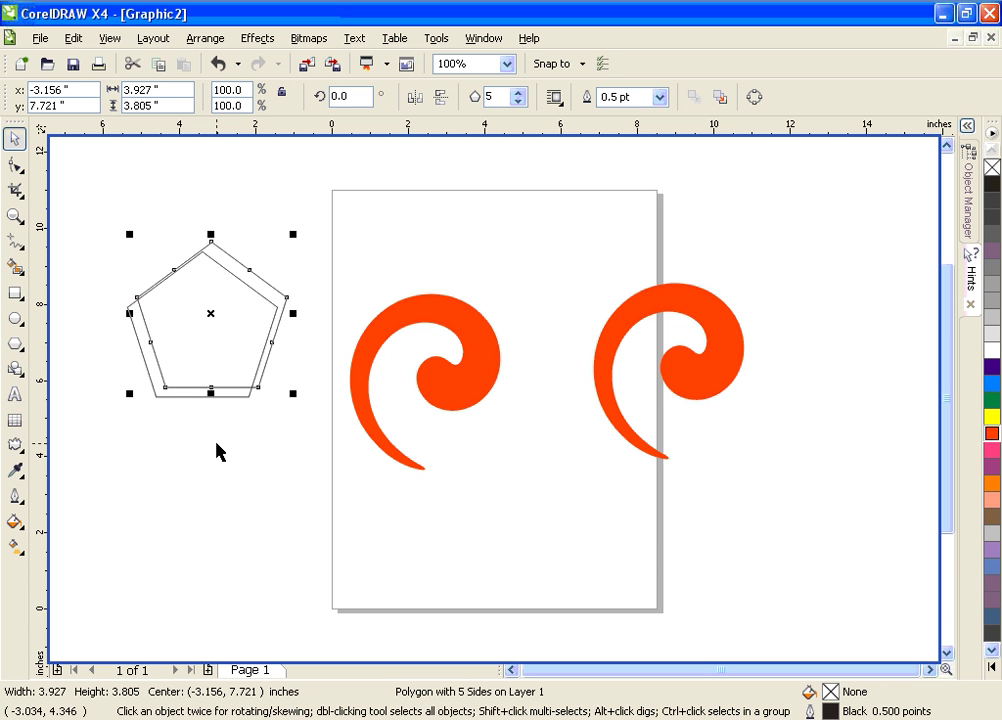
pyautogui.click(214, 312)
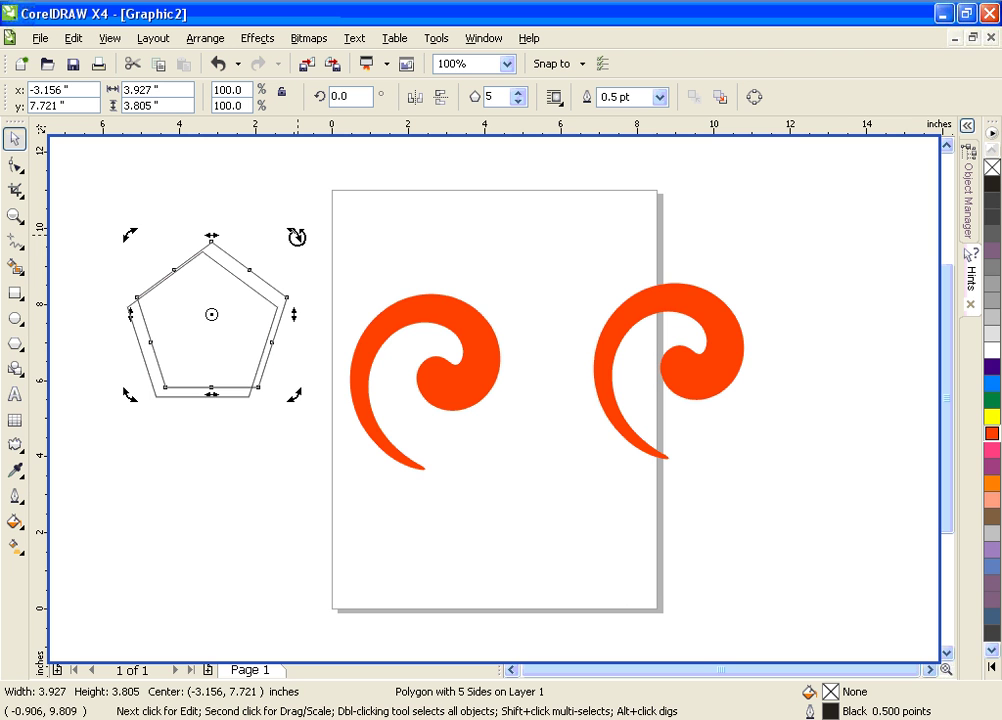
pyautogui.moveTo(297, 237)
pyautogui.mouseDown()
pyautogui.moveTo(324, 250)
pyautogui.moveTo(342, 277)
pyautogui.mouseUp()
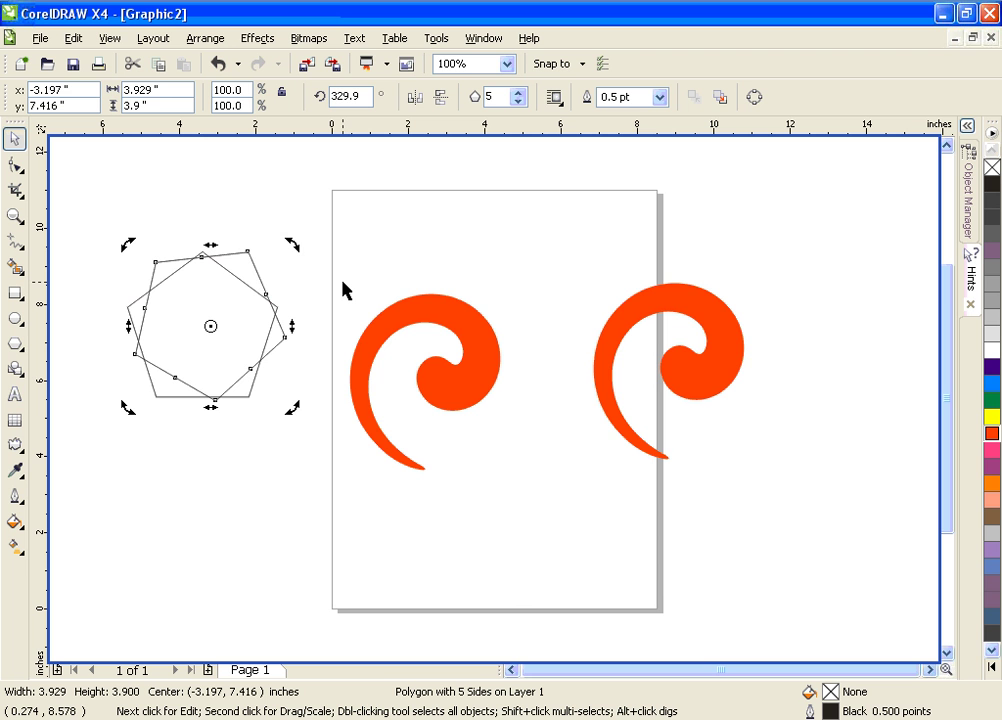
# - Repeat the last rotation of the pentagon copy nine times, turning it to about 58.6 degrees
pyautogui.hotkey('ctrl', 'r')
pyautogui.hotkey('ctrl', 'r')
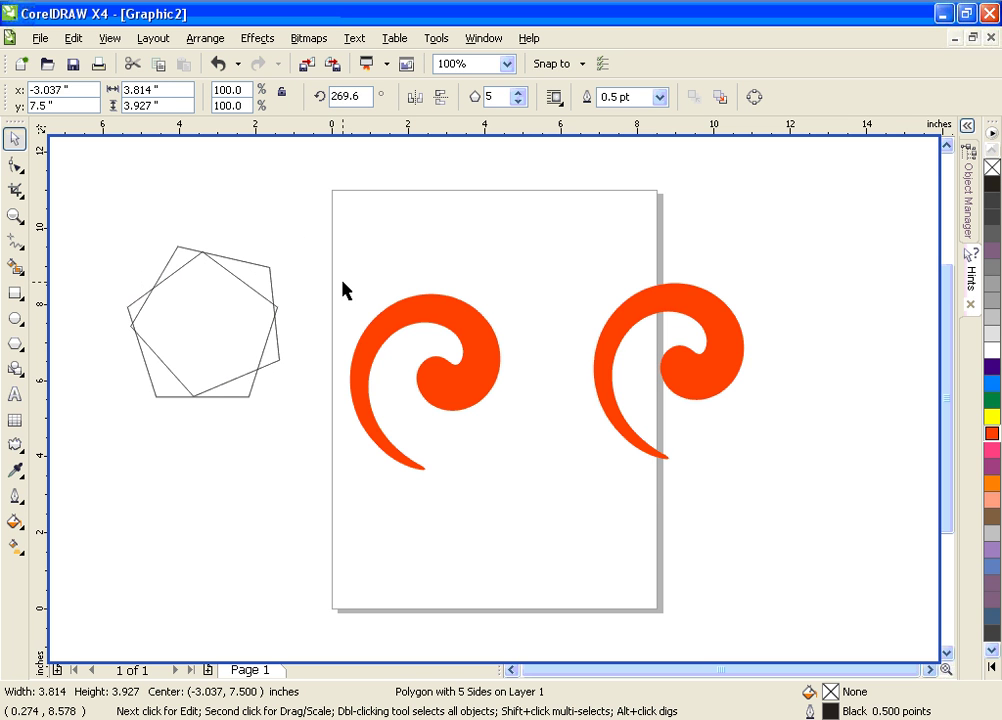
pyautogui.hotkey('ctrl', 'r')
pyautogui.hotkey('ctrl', 'r')
pyautogui.hotkey('ctrl', 'r')
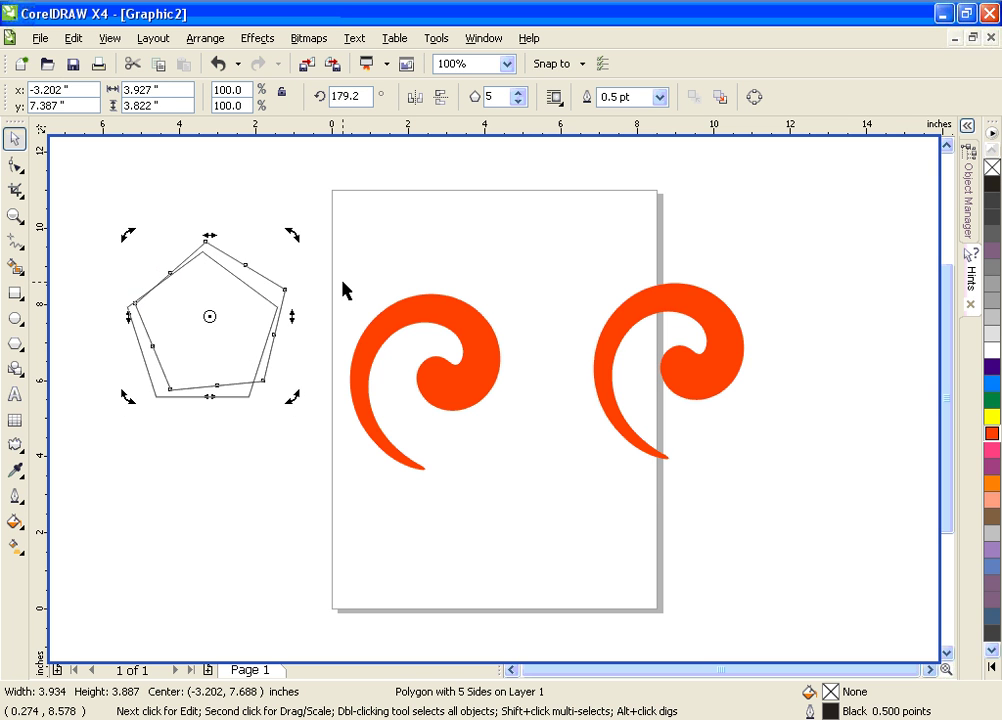
pyautogui.hotkey('ctrl', 'r')
pyautogui.hotkey('ctrl', 'r')
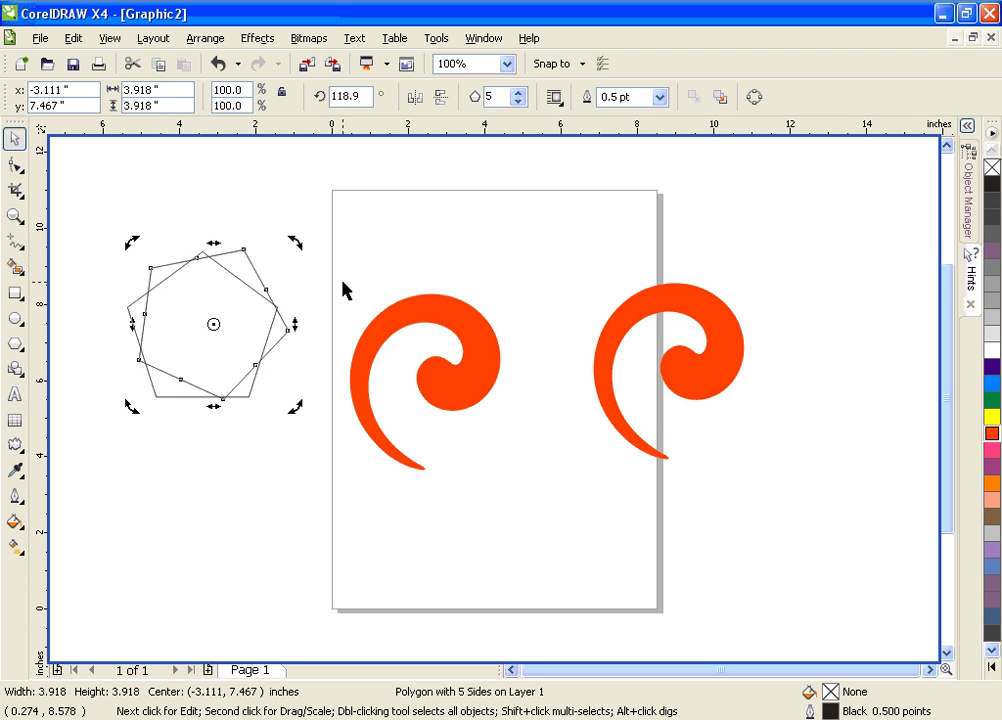
pyautogui.hotkey('ctrl', 'r')
pyautogui.hotkey('ctrl', 'r')
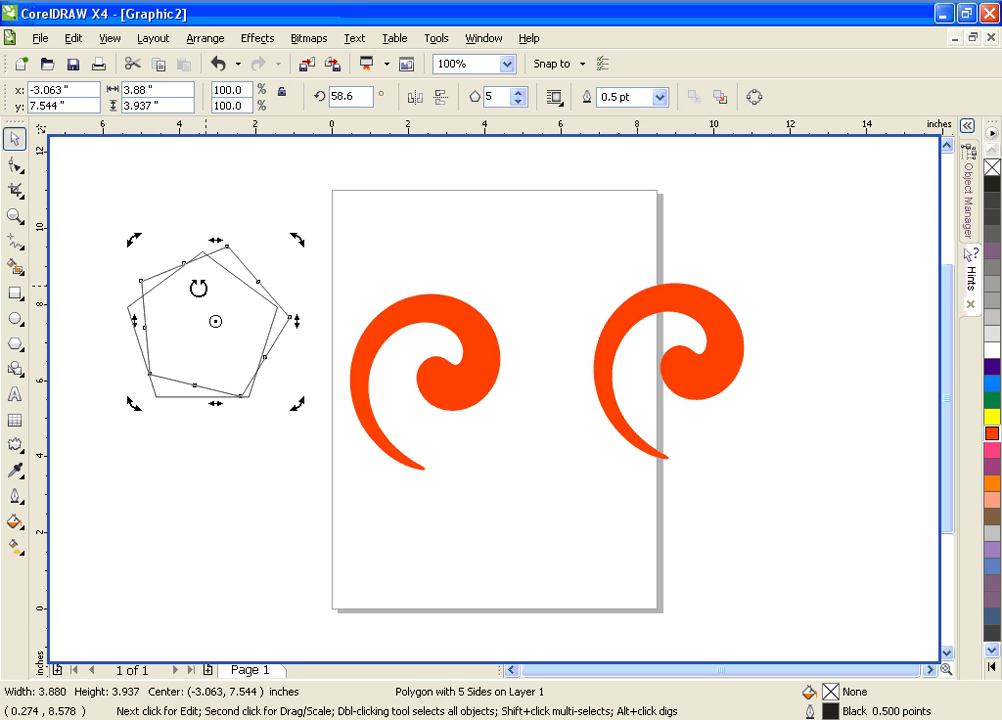
# - Delete both pentagons and the original swirl, and move the remaining swirl onto the page, centred at about 4.61, 6.25 inches
pyautogui.moveTo(93, 194); pyautogui.dragTo(789, 546)
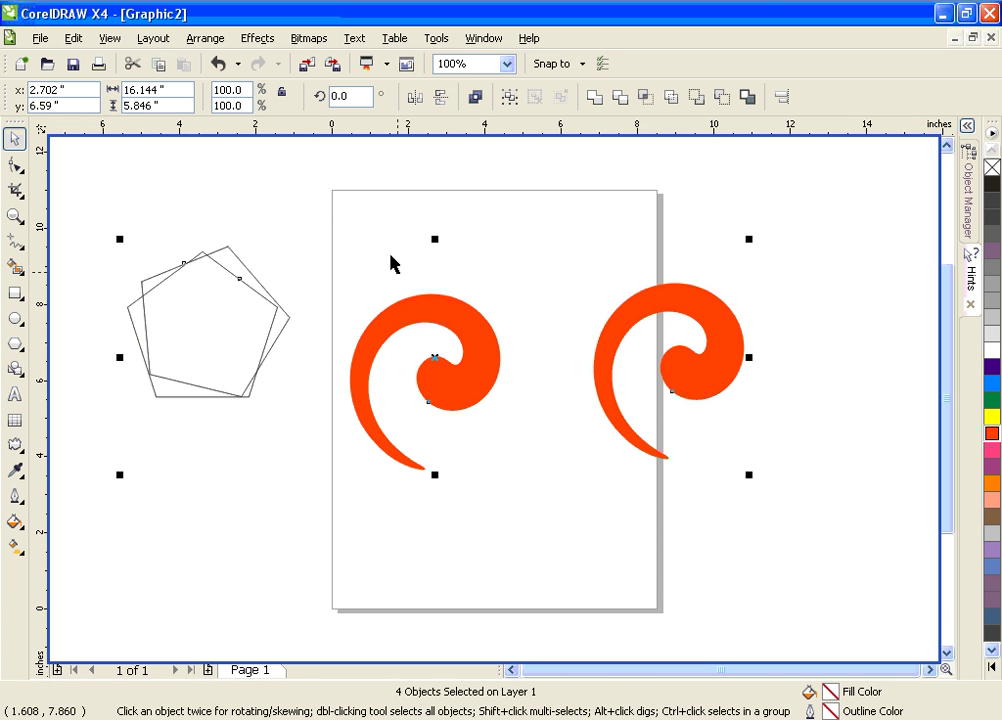
pyautogui.keyDown('shift'); pyautogui.click(634, 316); pyautogui.keyUp('shift')
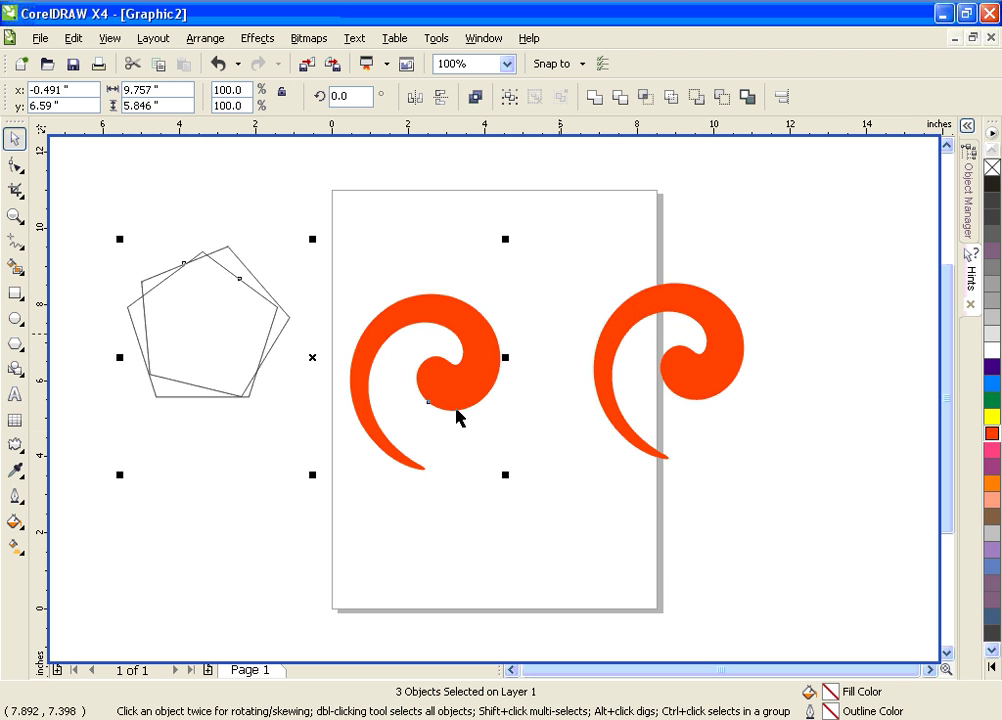
pyautogui.click(207, 430)
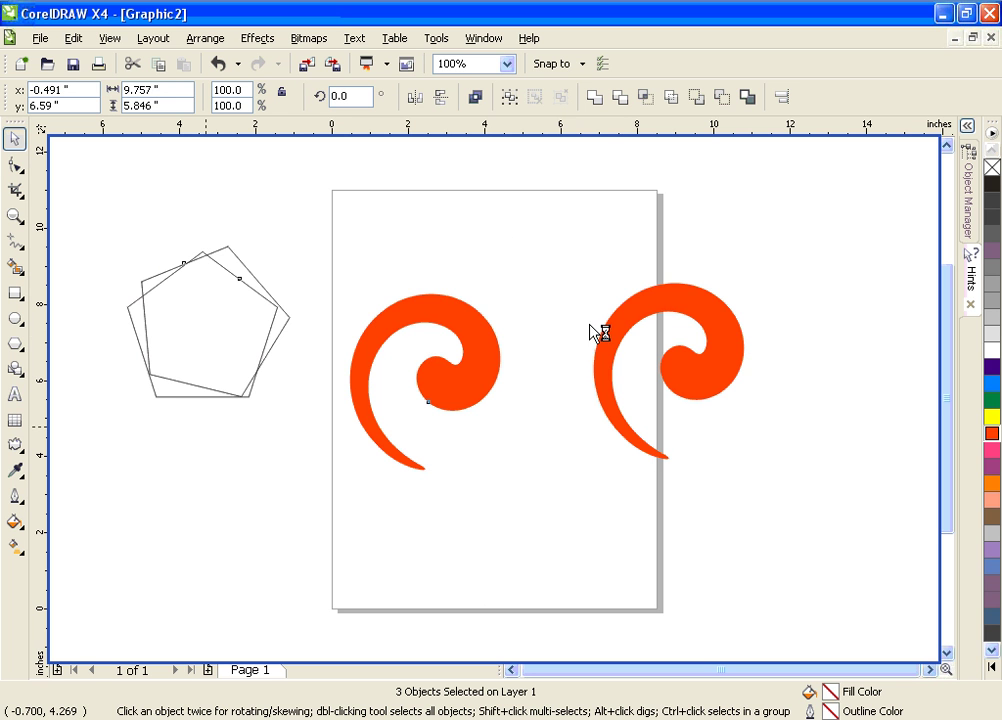
pyautogui.press('Delete')
pyautogui.moveTo(628, 320); pyautogui.dragTo(557, 505)
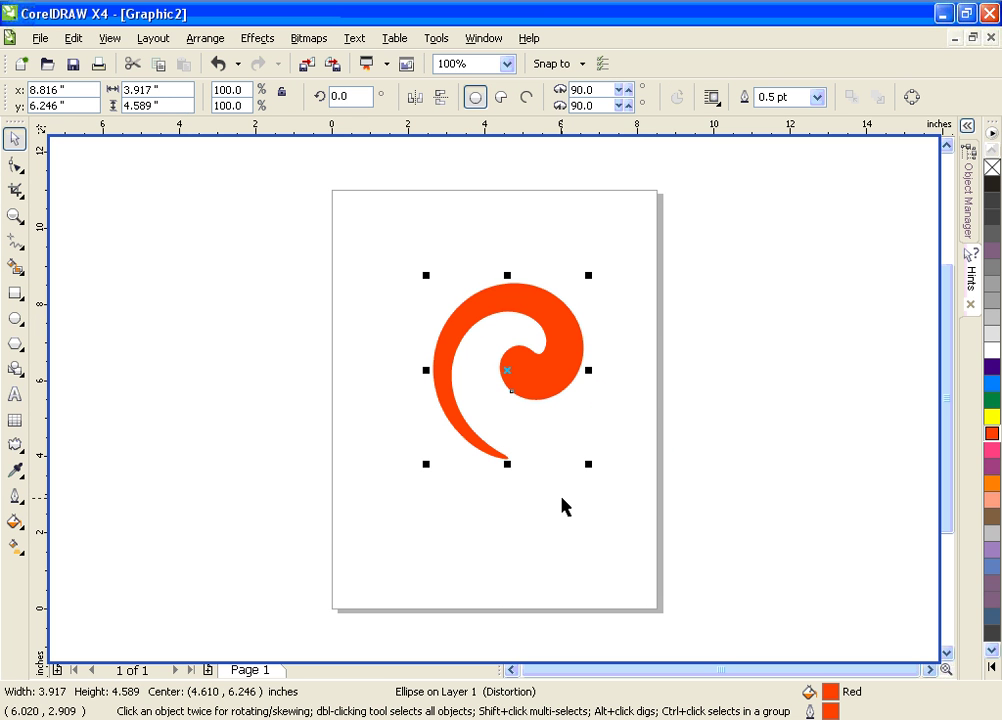
pyautogui.click(615, 540)
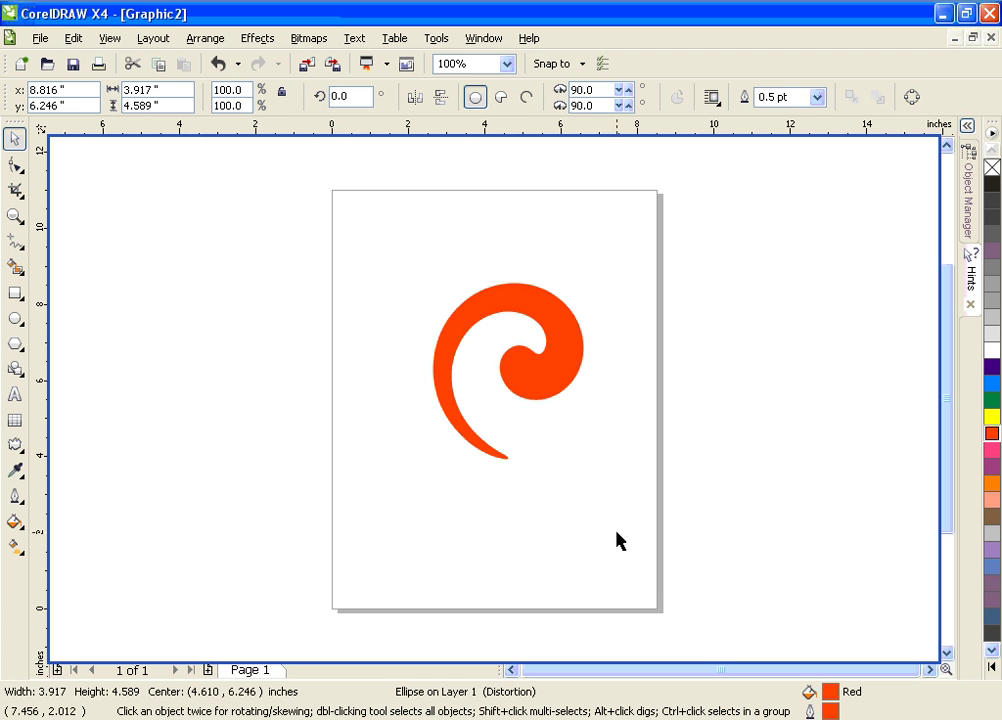
# - Duplicate the swirl and move the copy over the page's left edge, centred at about -1.60, 6.24 inches
pyautogui.click(530, 387)
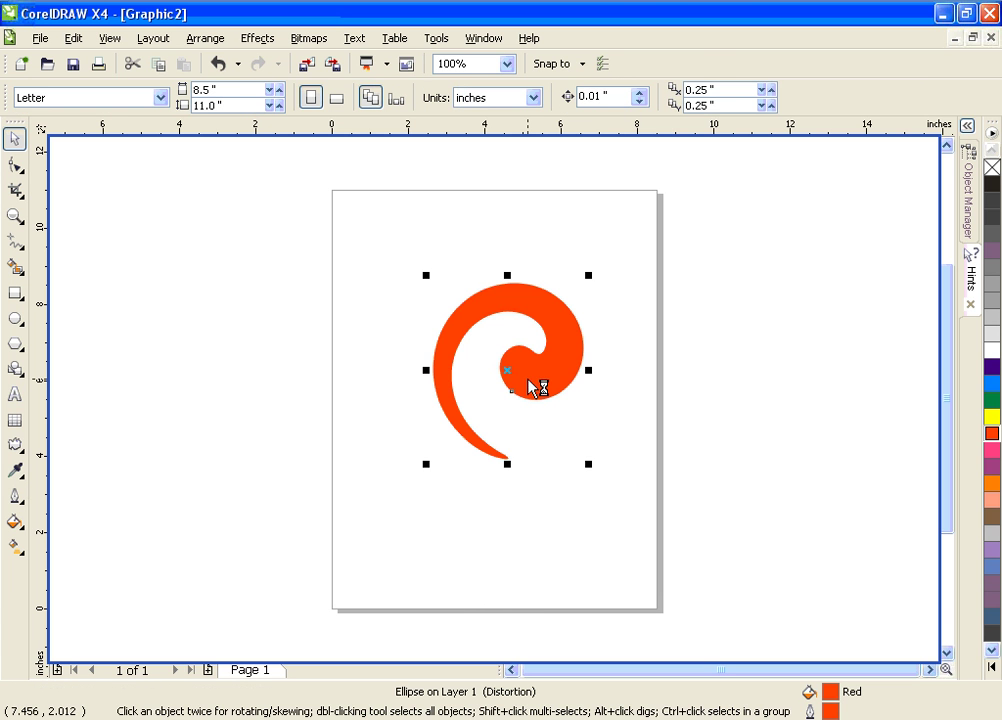
pyautogui.hotkey('ctrl', 'd')
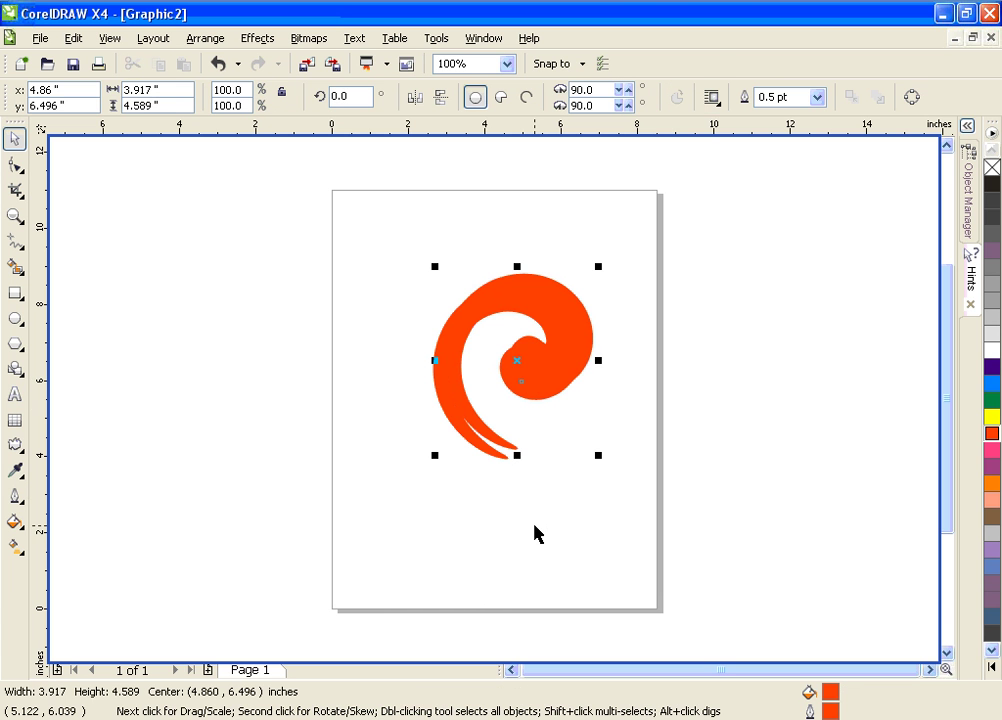
pyautogui.moveTo(521, 360); pyautogui.dragTo(277, 376)
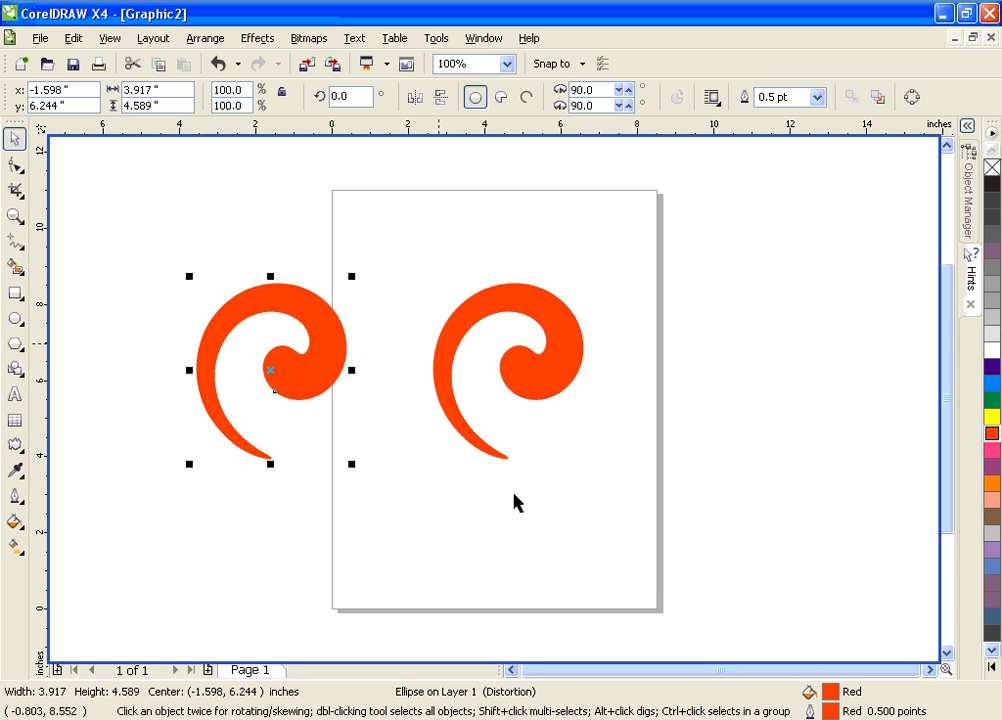
pyautogui.click(514, 521)
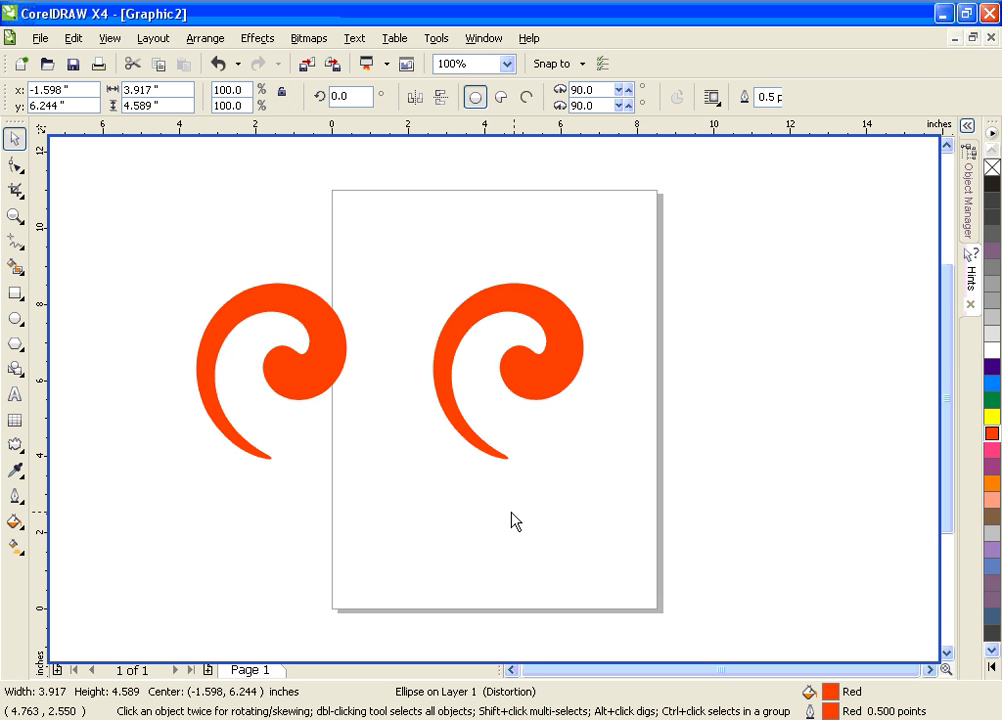
# - Shift the rotation centre of the swirl on the page to its upper-right edge and rotate a copy to about 288.1 degrees
pyautogui.click(532, 386)
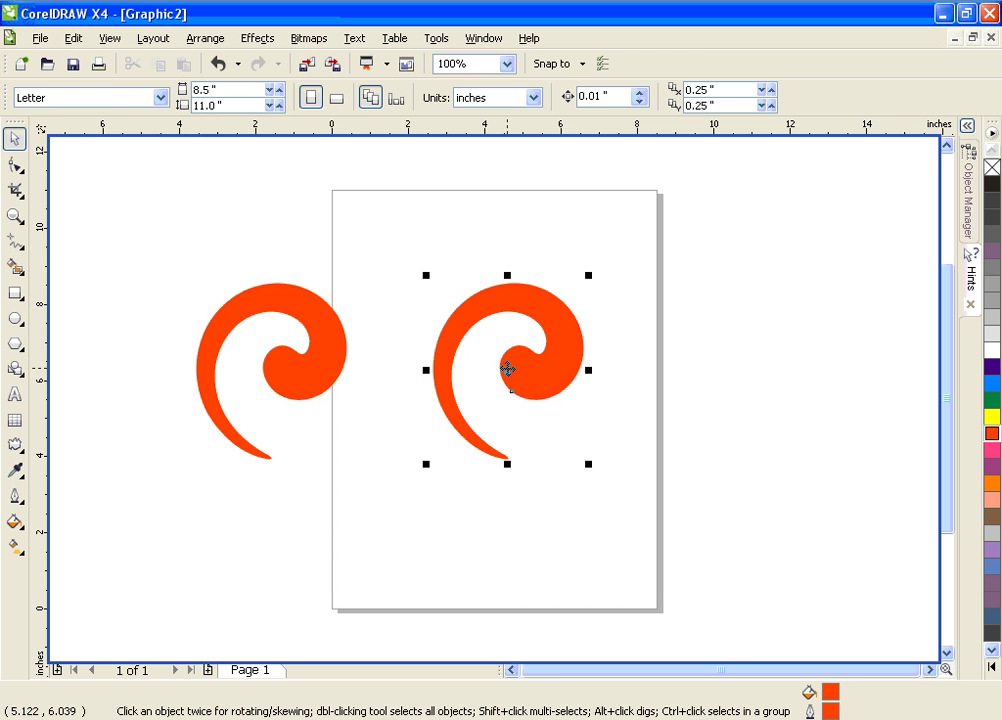
pyautogui.click(510, 376)
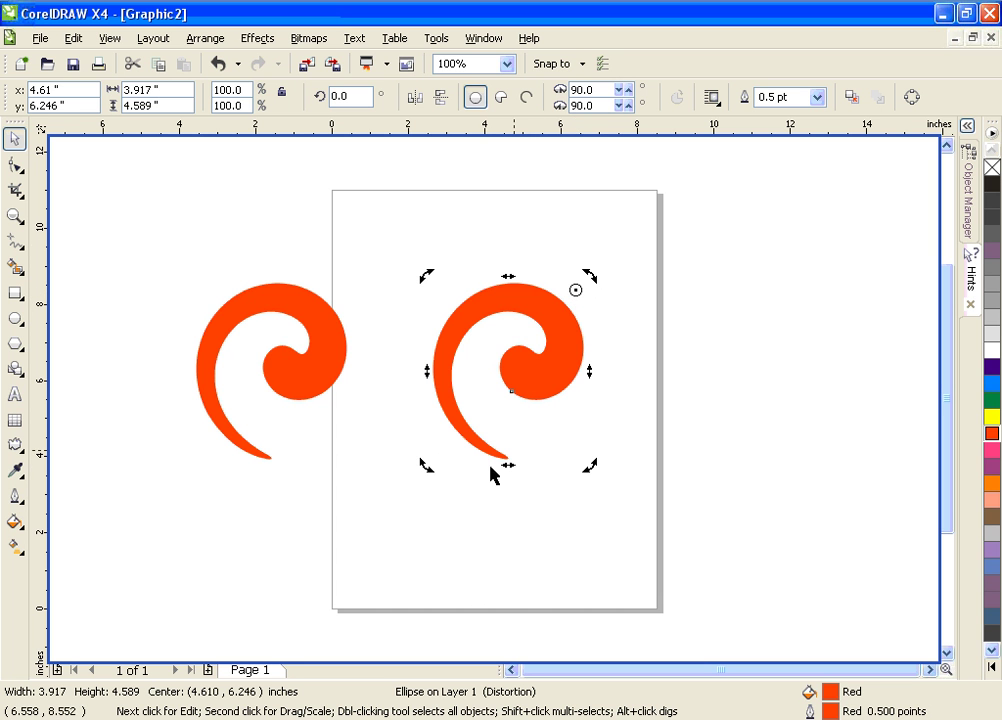
pyautogui.moveTo(425, 465); pyautogui.dragTo(414, 226)
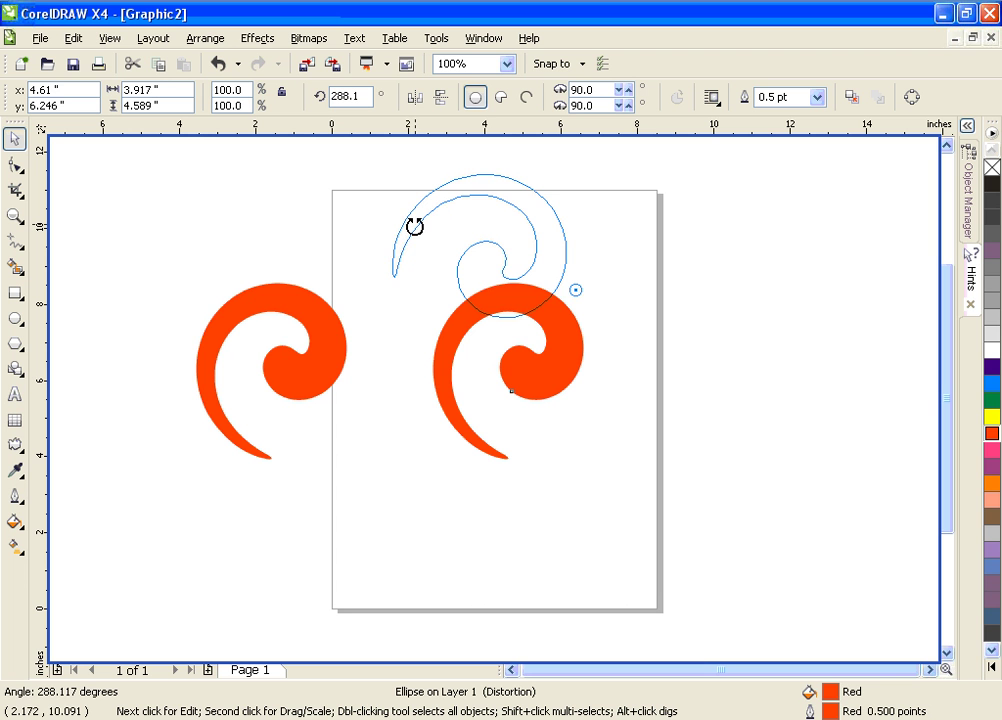
pyautogui.moveTo(414, 226); pyautogui.dragTo(416, 224)
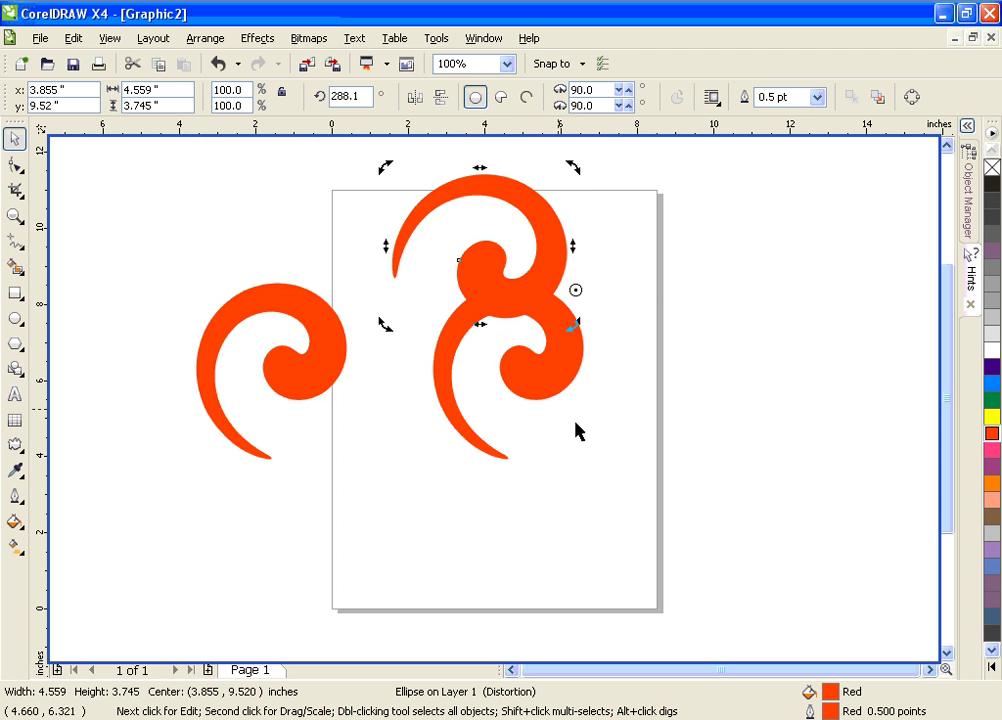
# - Repeat the rotated copy three times to complete a five-armed swirl pattern
pyautogui.hotkey('ctrl', 'r')
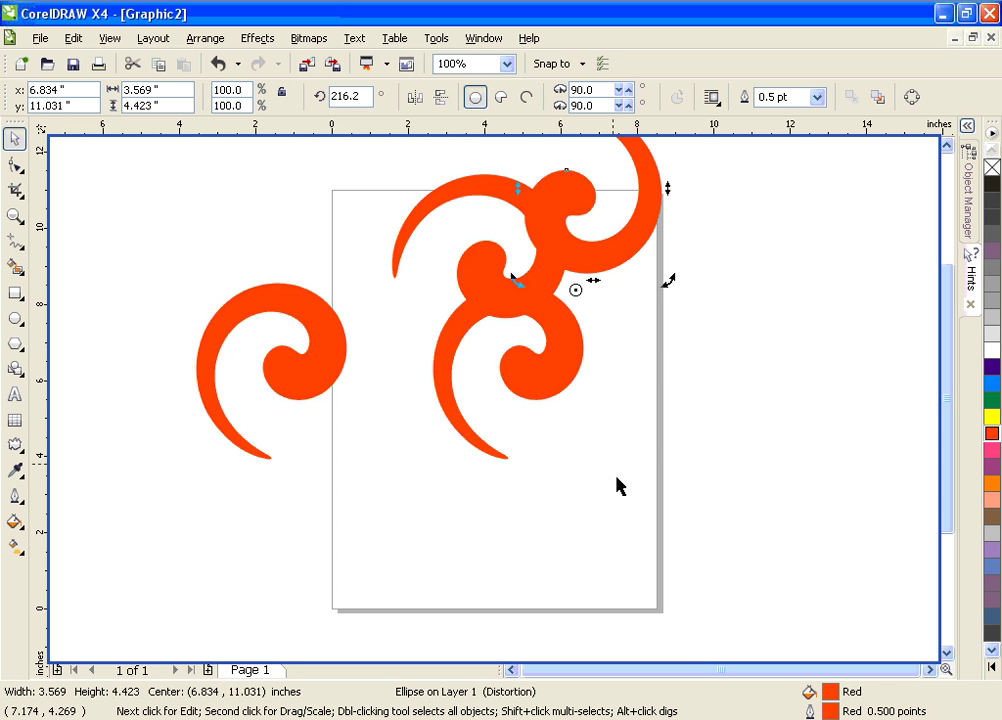
pyautogui.hotkey('ctrl', 'r')
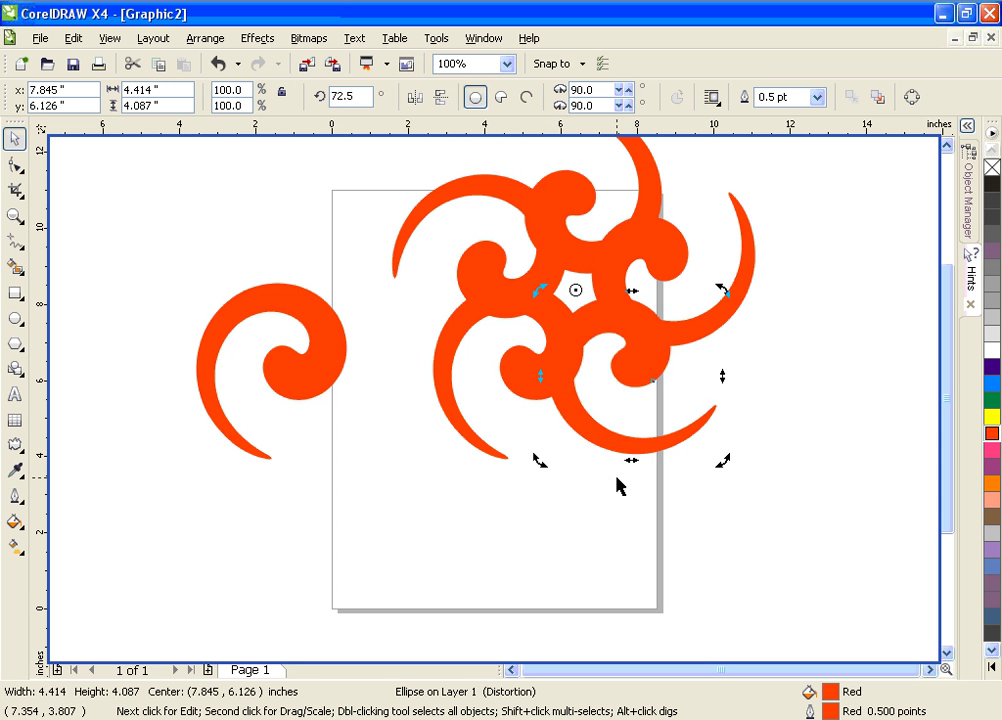
pyautogui.hotkey('ctrl', 'r')
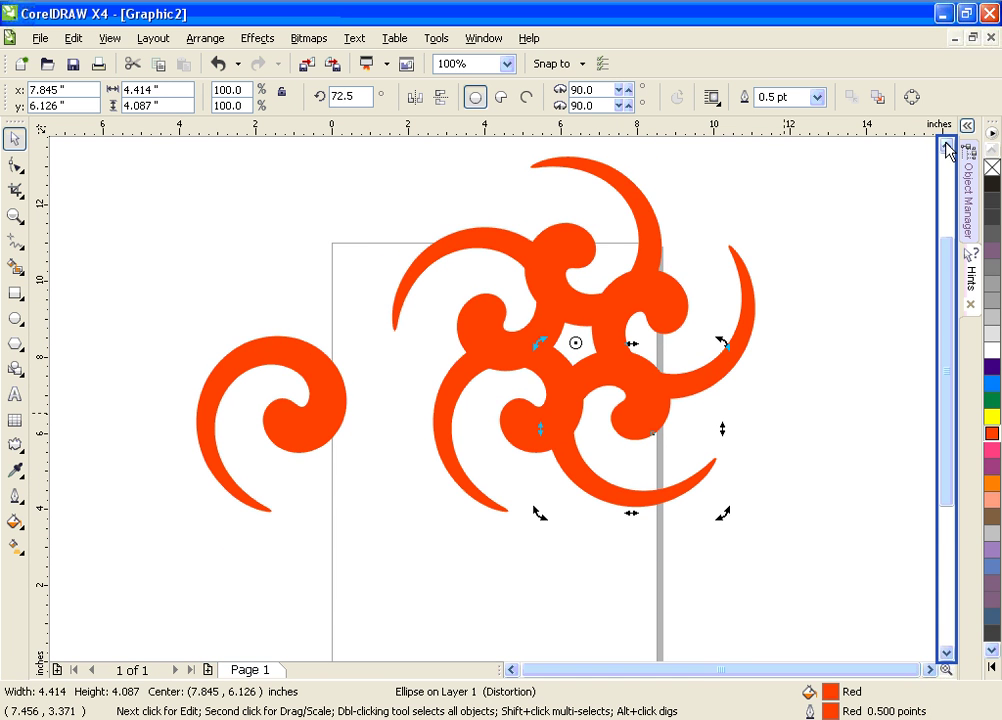
pyautogui.click(946, 147)
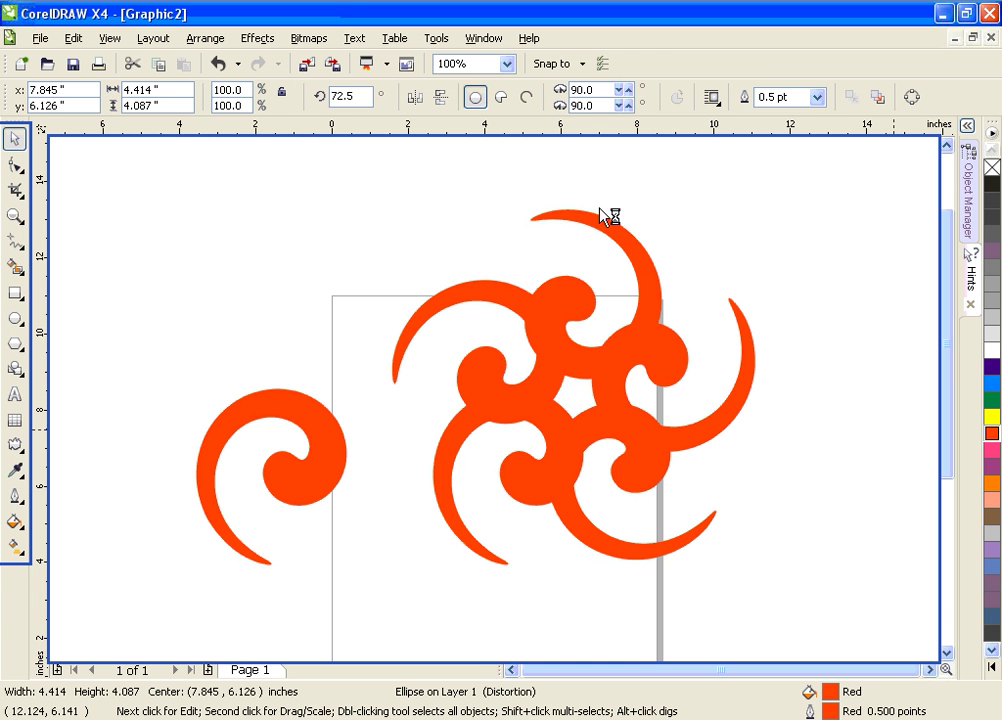
pyautogui.click(620, 588)
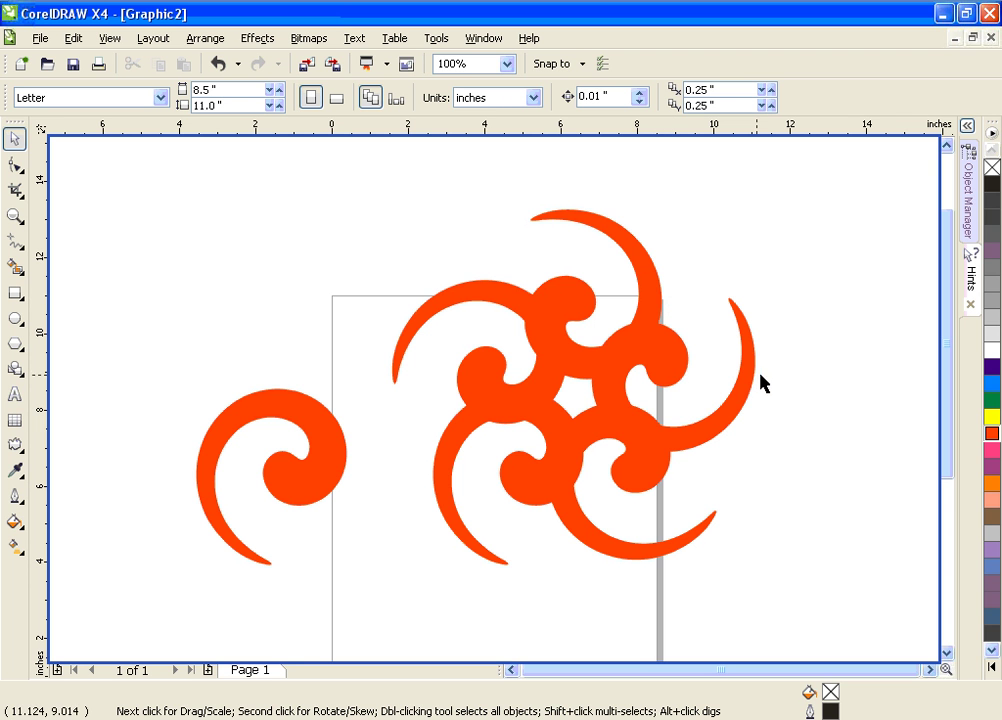
# - Delete the five-armed swirl pattern and move the remaining swirl onto the page, centred at about 3.33, 6.17 inches
pyautogui.moveTo(347, 169); pyautogui.dragTo(815, 622)
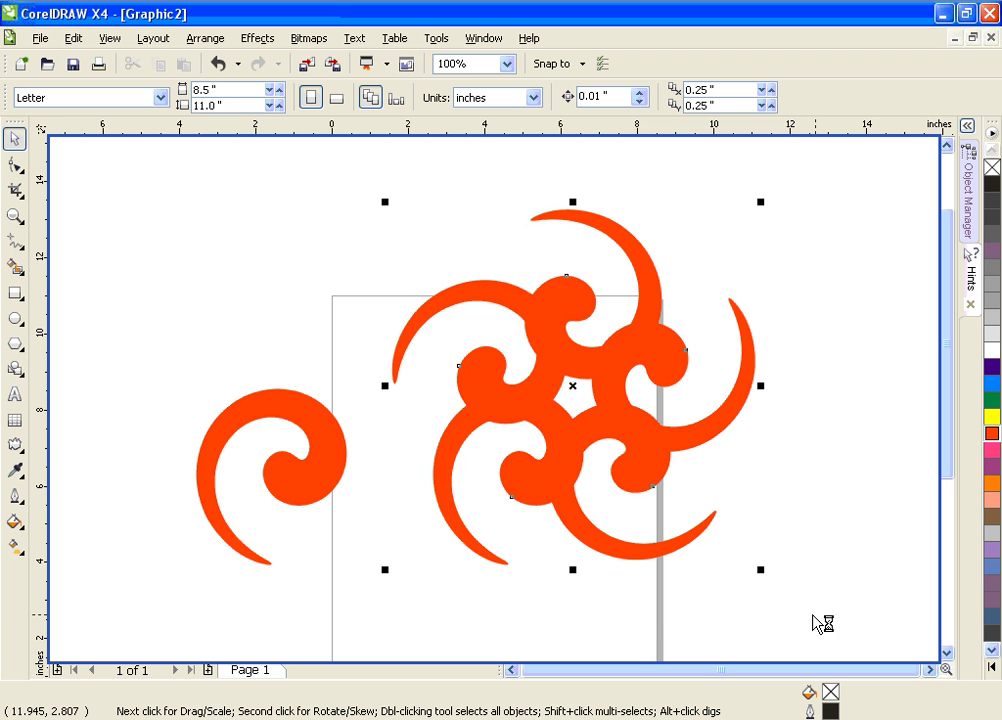
pyautogui.press('Delete')
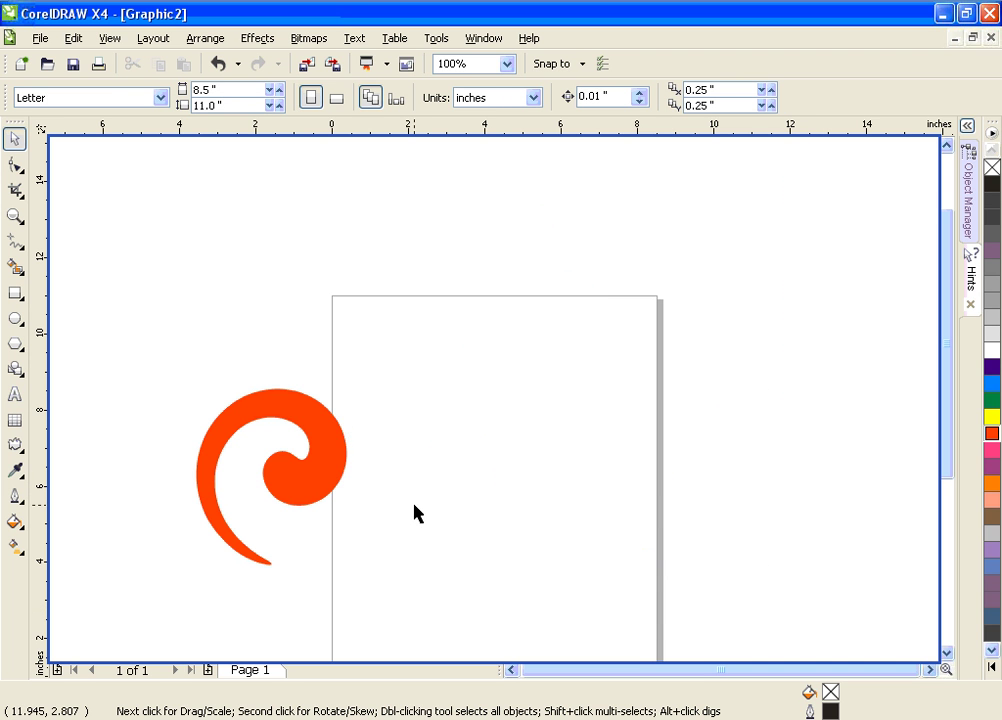
pyautogui.moveTo(331, 450); pyautogui.dragTo(524, 451)
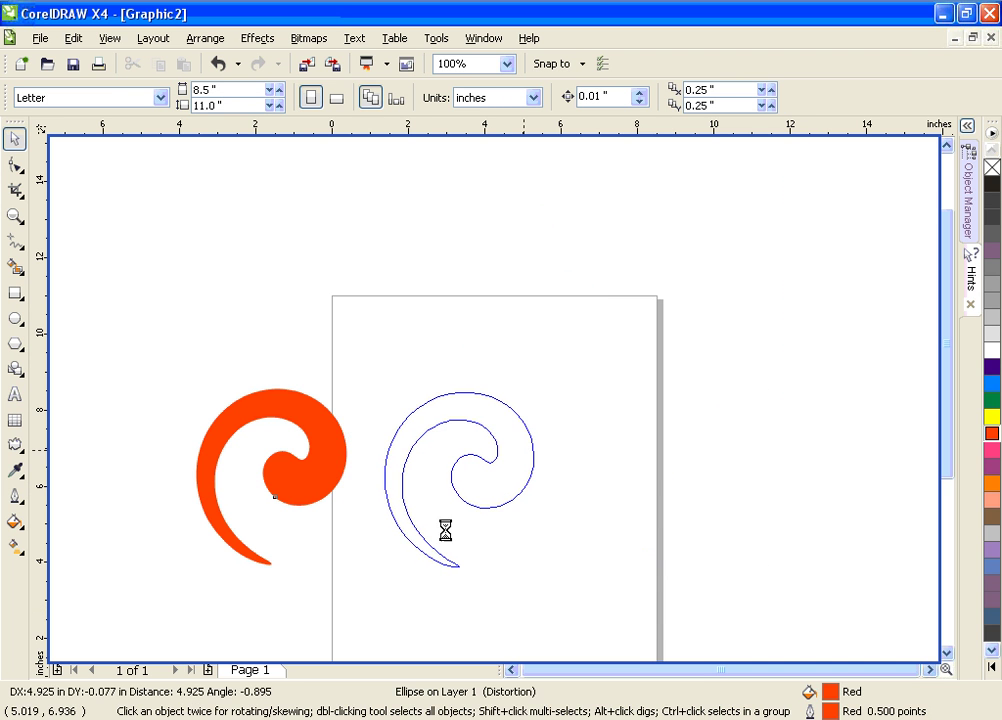
pyautogui.click(949, 652)
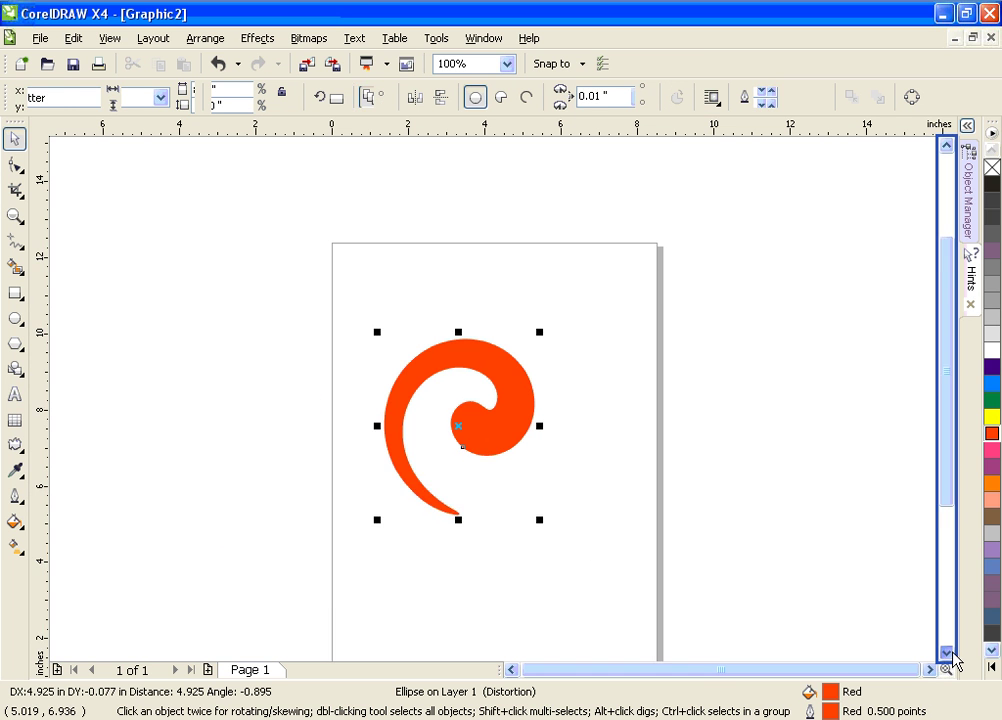
pyautogui.click(950, 652)
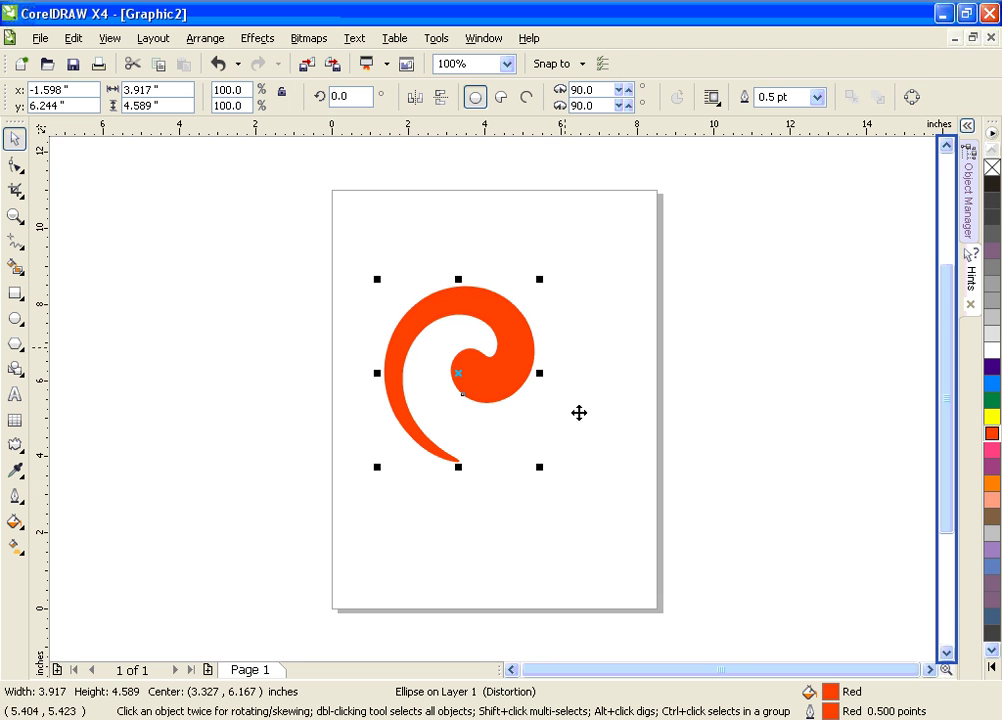
# - Duplicate the swirl, move the copy over the page's right edge at about 7.71, 6.42 inches, and select the original swirl
pyautogui.click(672, 429)
pyautogui.click(501, 394)
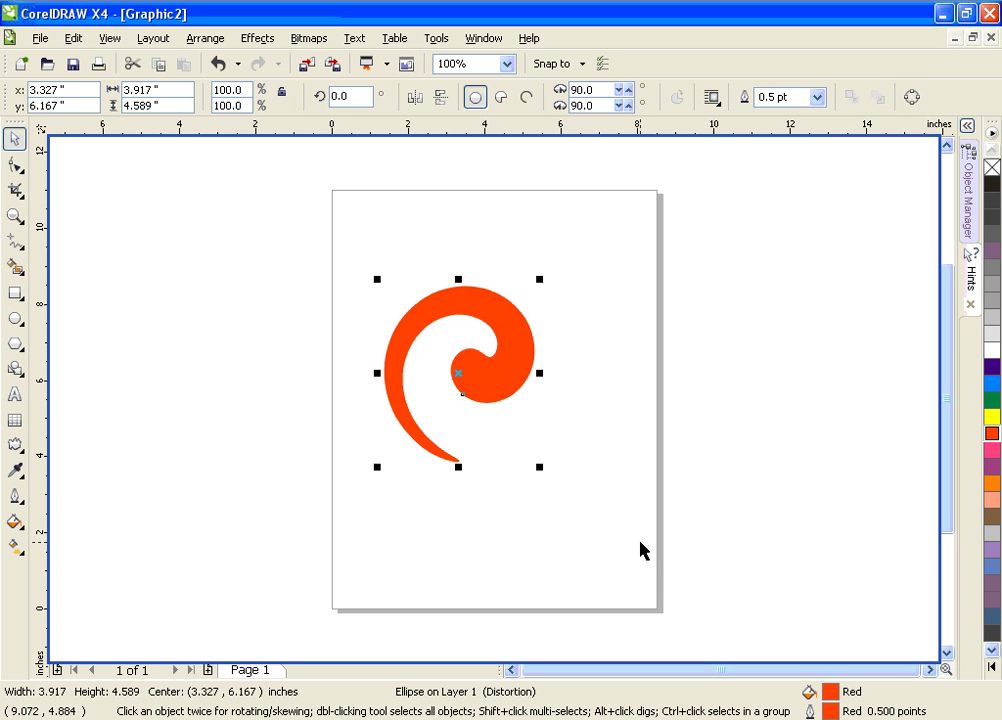
pyautogui.hotkey('ctrl', 'd')
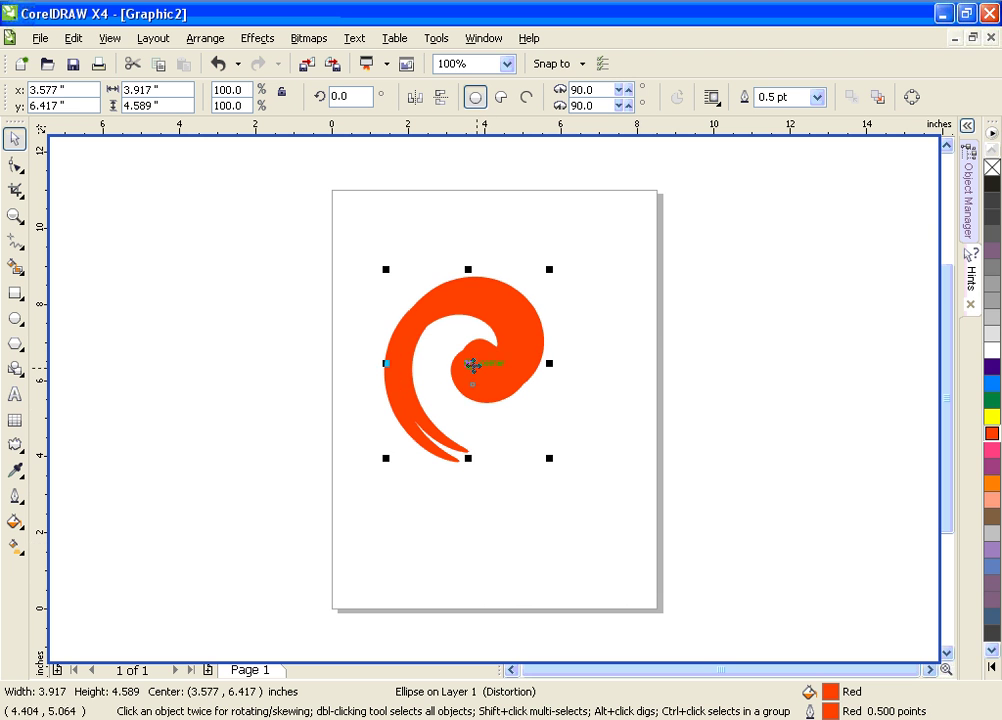
pyautogui.moveTo(472, 364); pyautogui.dragTo(626, 362)
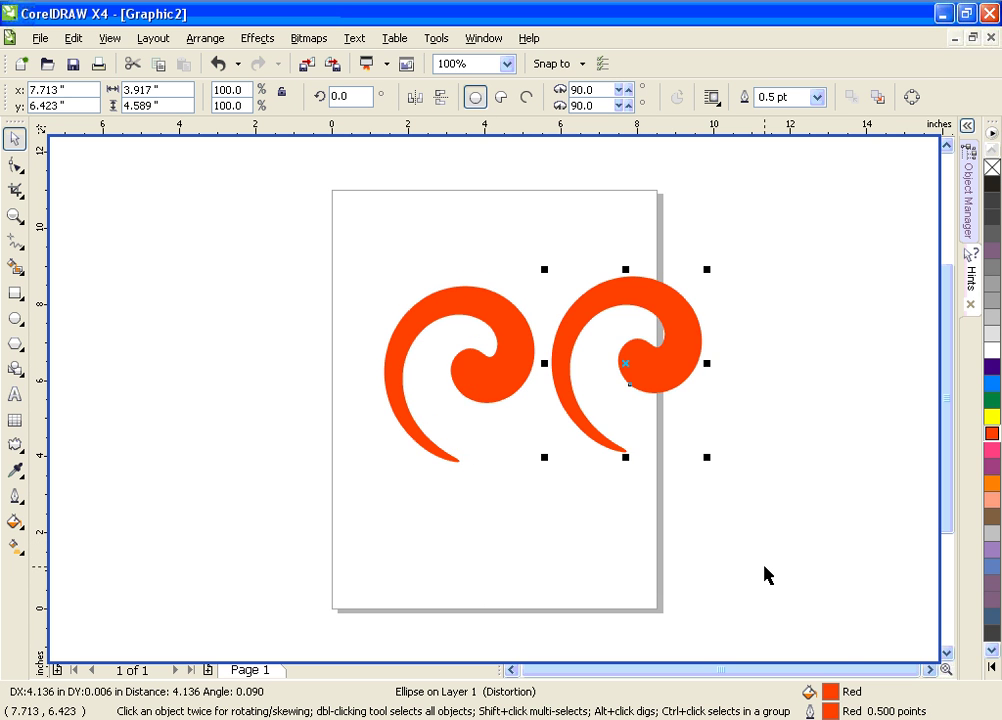
pyautogui.click(474, 370)
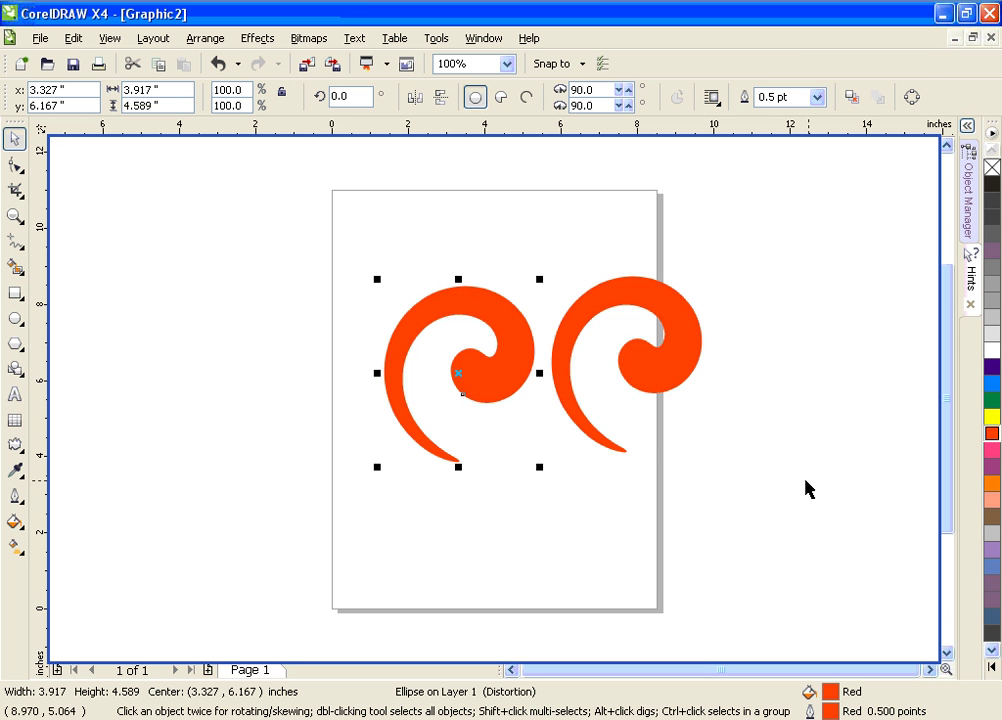
# - Delete the swirl over the page's right edge and move the remaining swirl about 1.18 inches left and 0.33 inches up
pyautogui.click(677, 384)
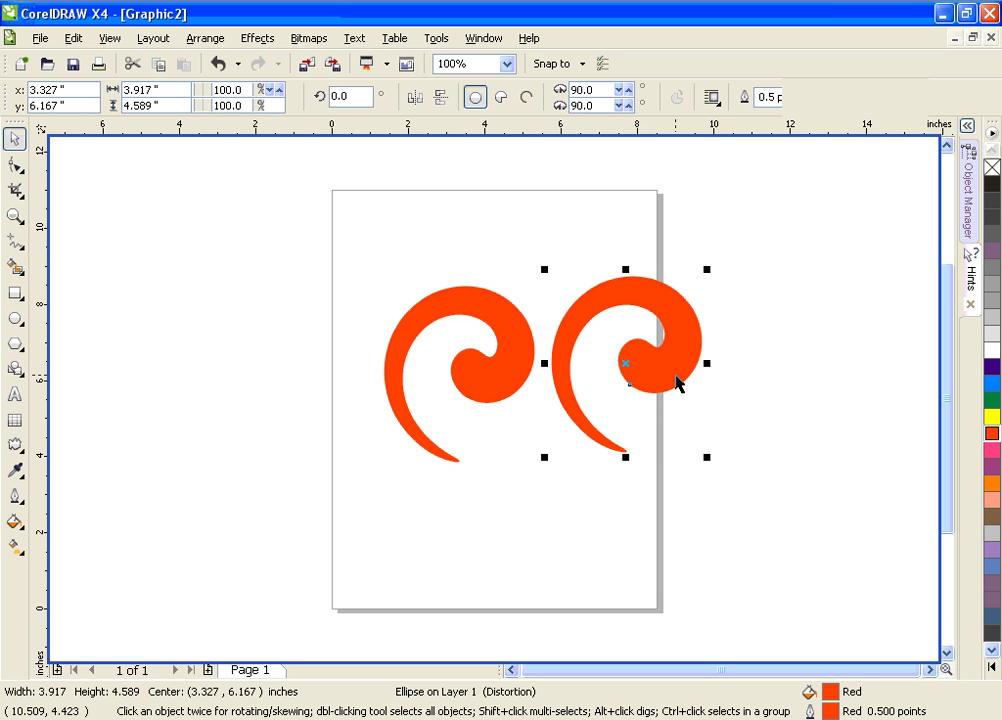
pyautogui.moveTo(676, 378); pyautogui.dragTo(645, 382)
pyautogui.press('Delete')
pyautogui.moveTo(490, 386); pyautogui.dragTo(447, 380)
pyautogui.press('Escape')
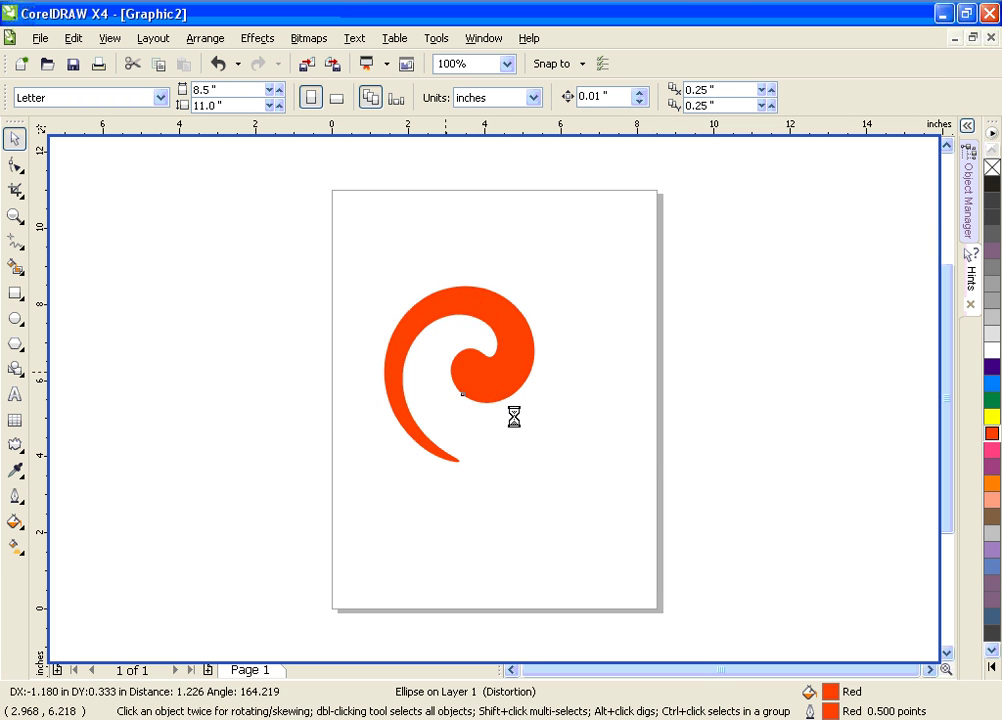
pyautogui.click(548, 446)
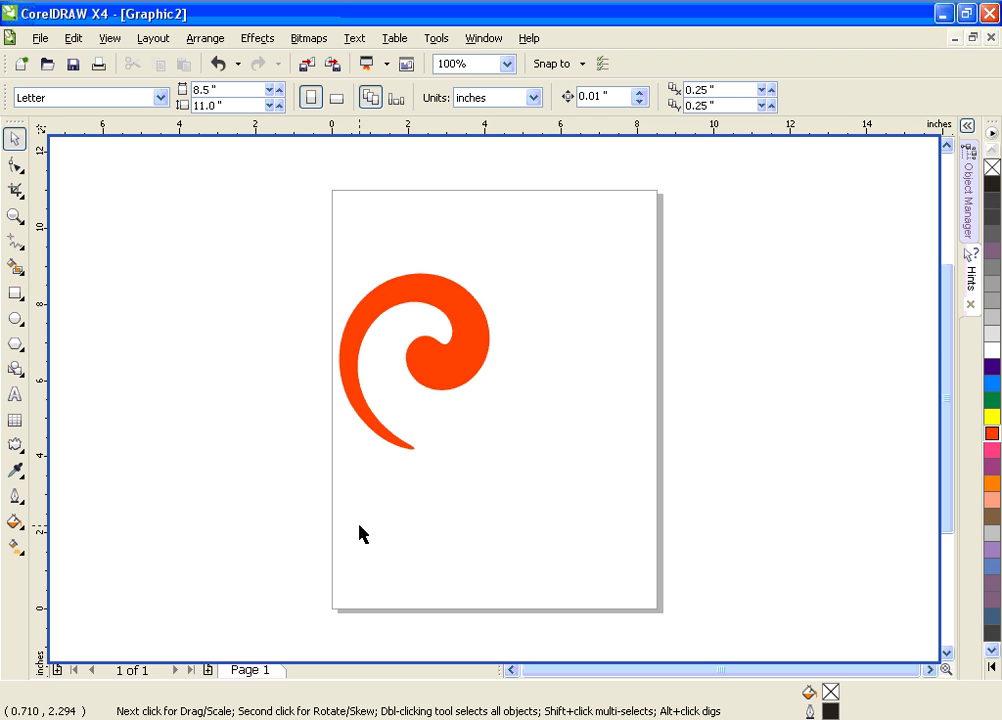
# - Place a copy of the swirl to its right on the page, centred at about 6.46, 6.60 inches
pyautogui.click(425, 372)
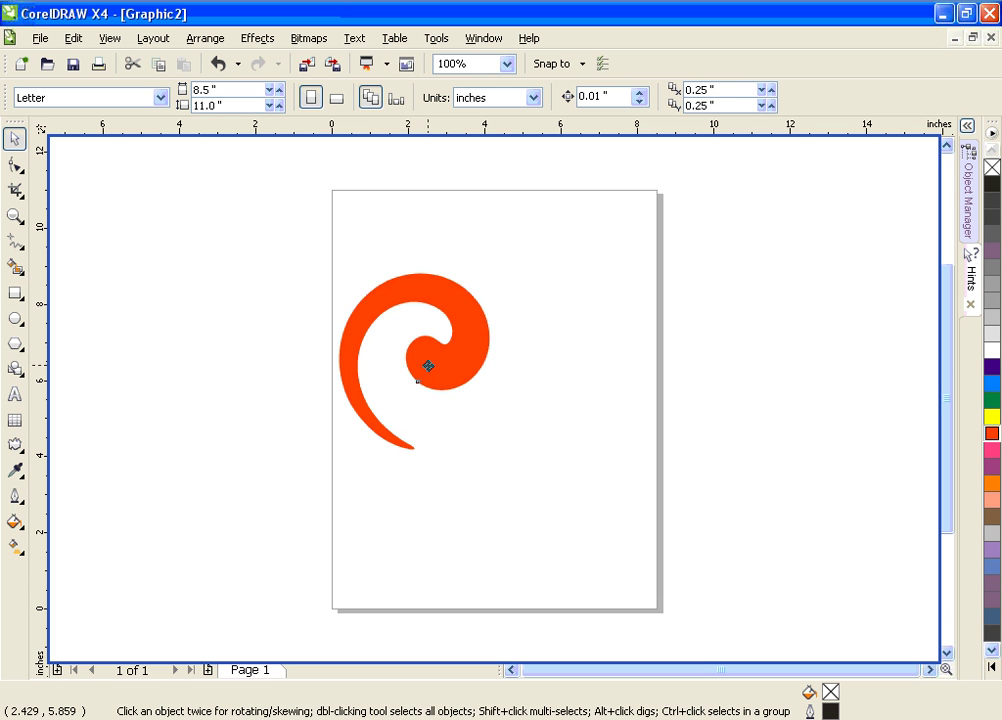
pyautogui.moveTo(425, 372); pyautogui.dragTo(590, 366)
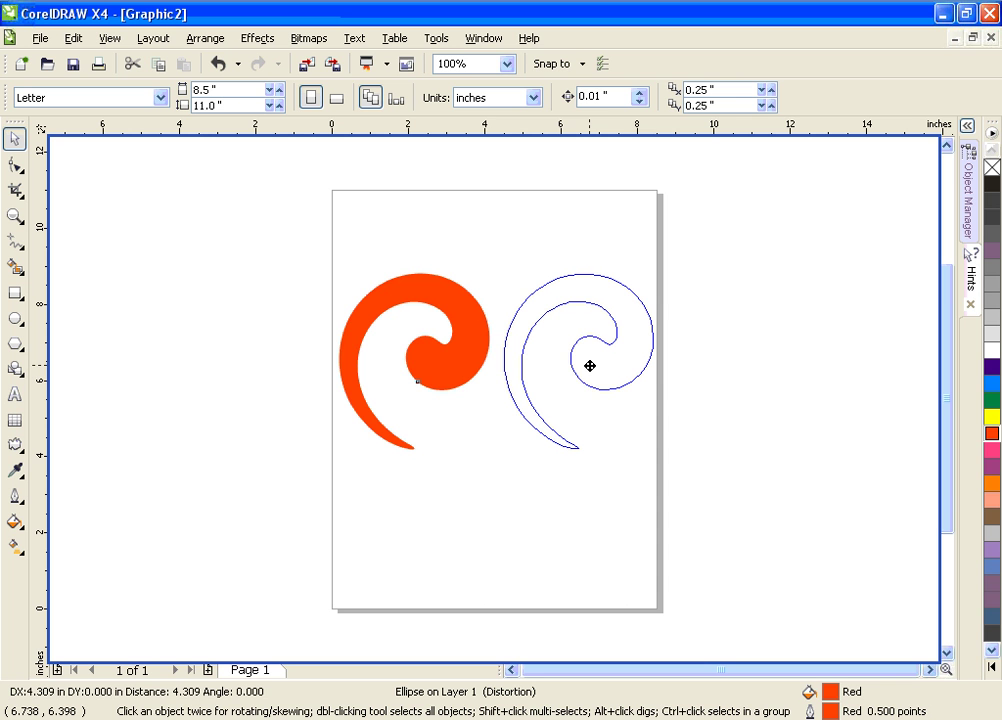
pyautogui.moveTo(590, 366); pyautogui.dragTo(590, 368)
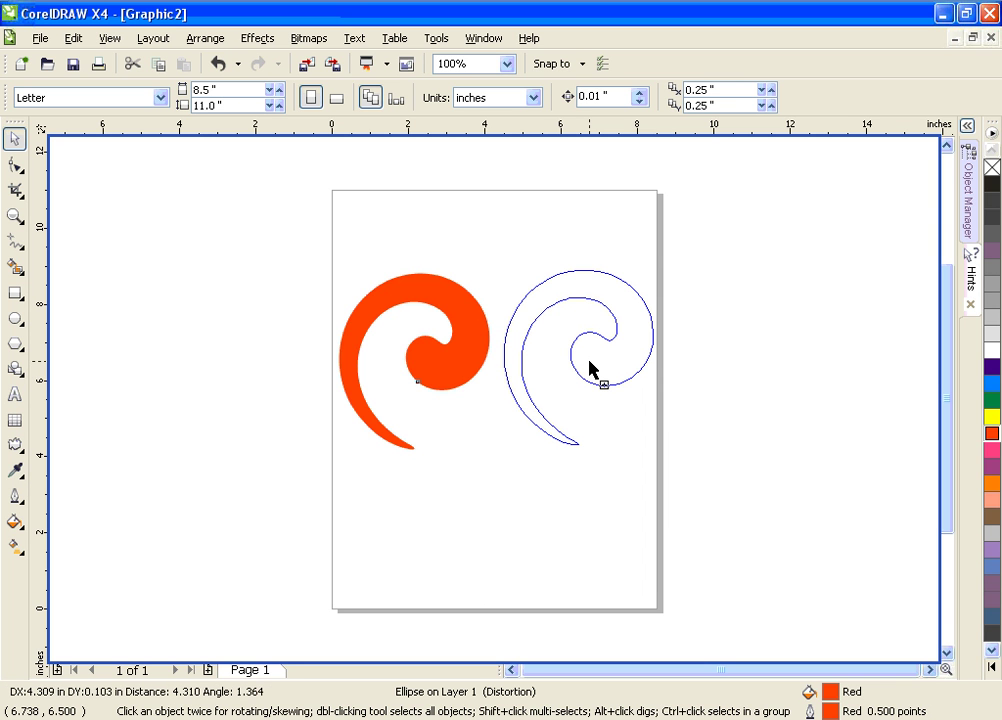
pyautogui.press('Escape')
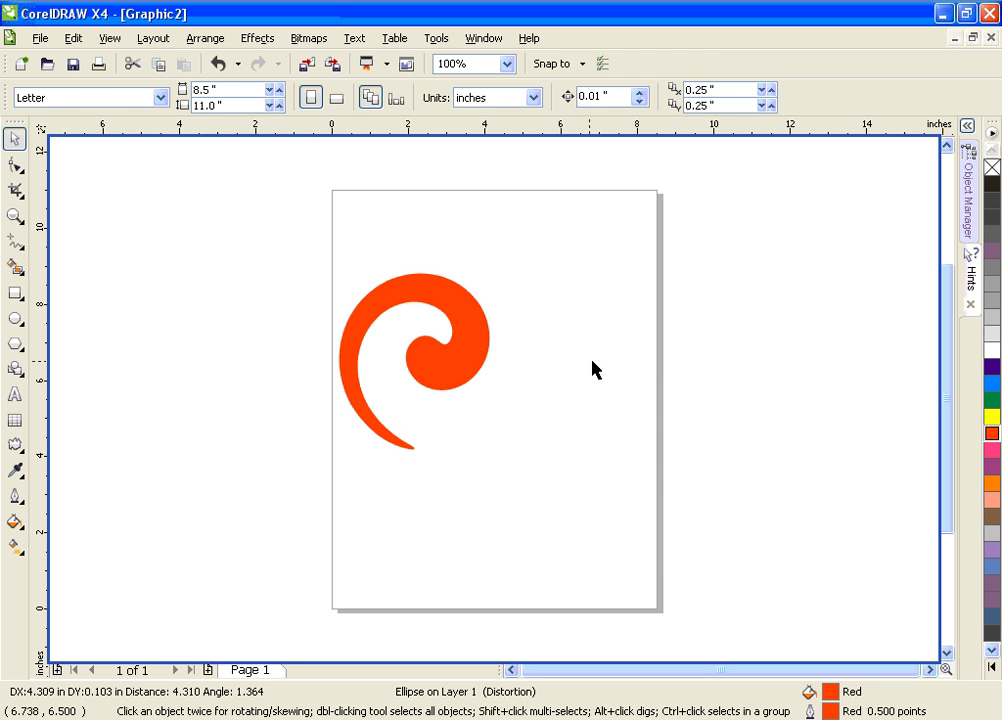
pyautogui.moveTo(593, 362); pyautogui.dragTo(593, 362)
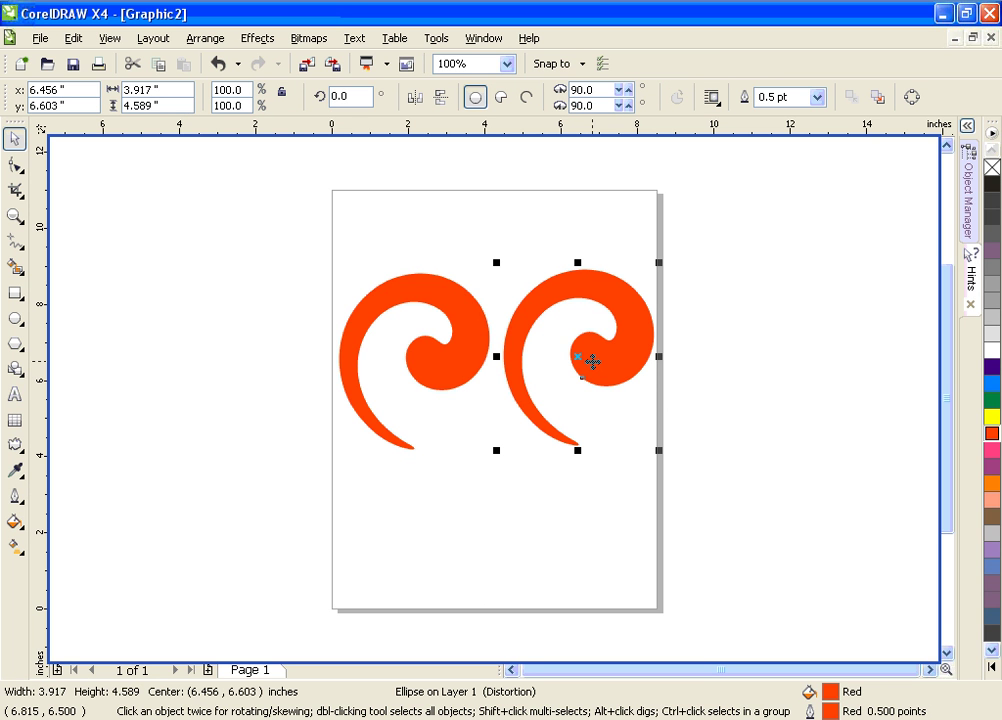
pyautogui.click(828, 360)
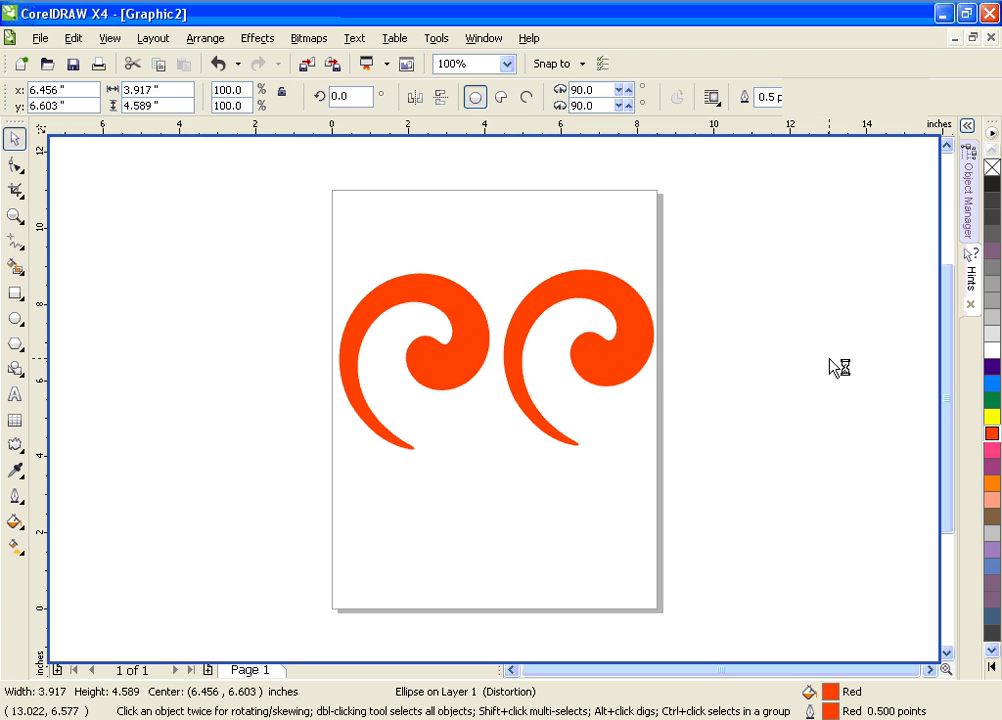
# - Select both swirls and place a copy of the pair beneath them, centred at about 4.40, 1.22 inches
pyautogui.moveTo(285, 210); pyautogui.dragTo(756, 537)
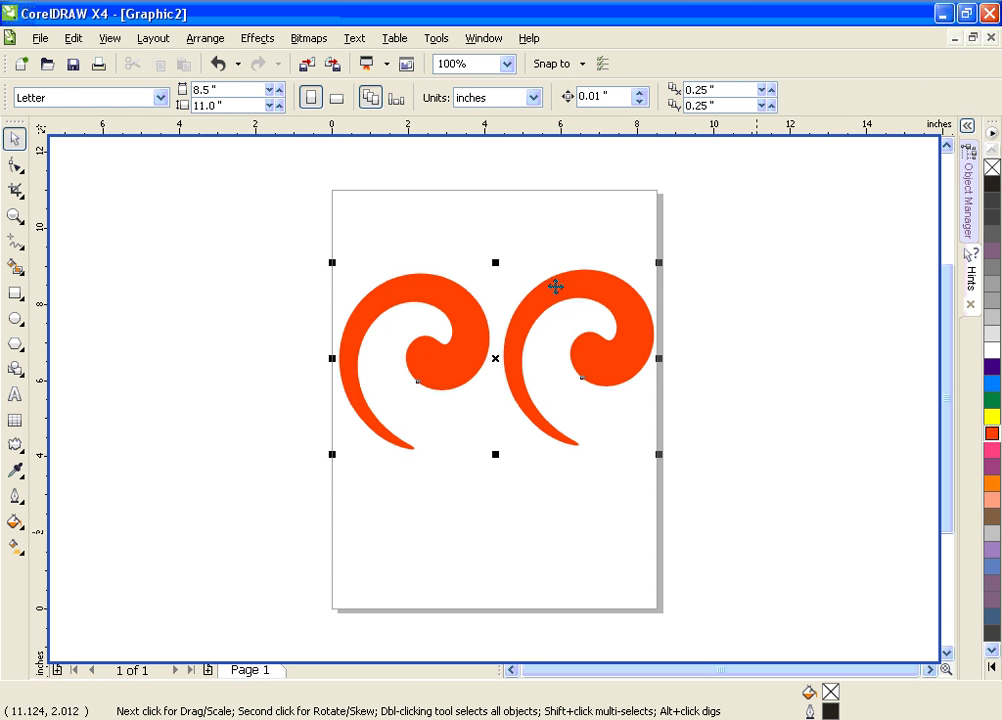
pyautogui.moveTo(555, 286); pyautogui.dragTo(555, 478)
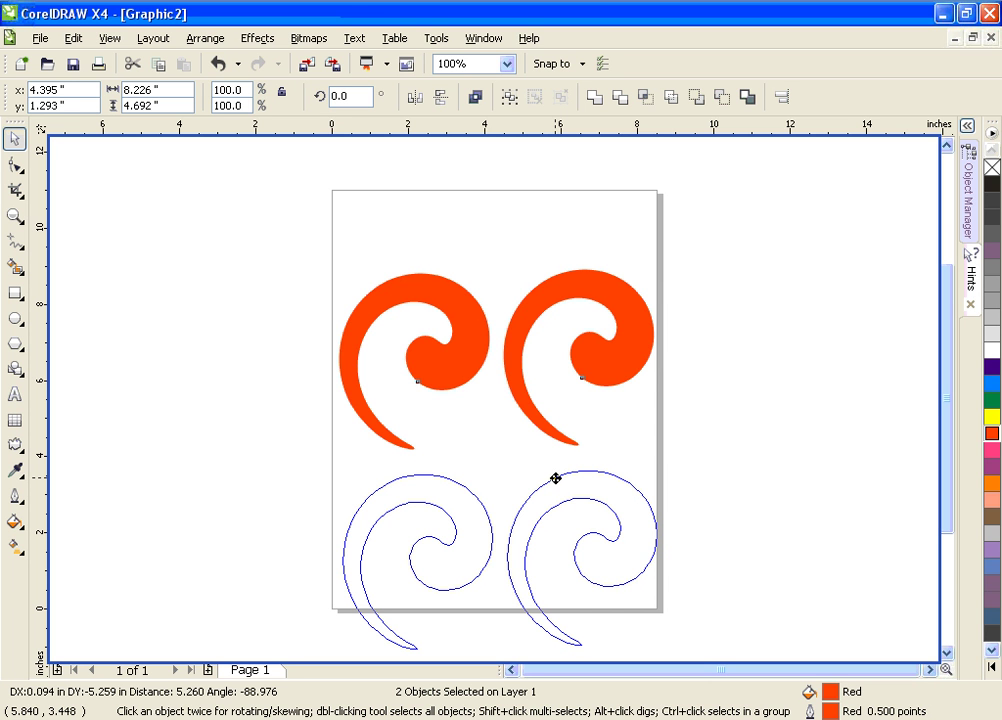
pyautogui.moveTo(555, 478); pyautogui.dragTo(555, 481)
pyautogui.moveTo(555, 481); pyautogui.dragTo(555, 483)
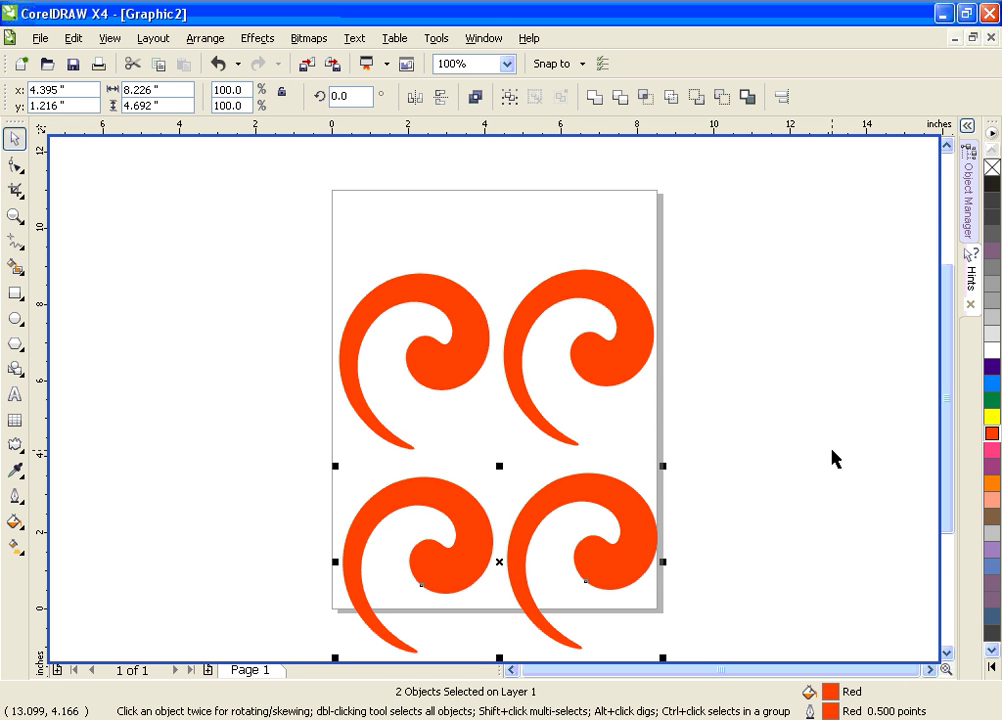
# - Switch to the Graphic1 document with the academy logo and return to Graphic2
pyautogui.hotkey('ctrl', 'Tab')
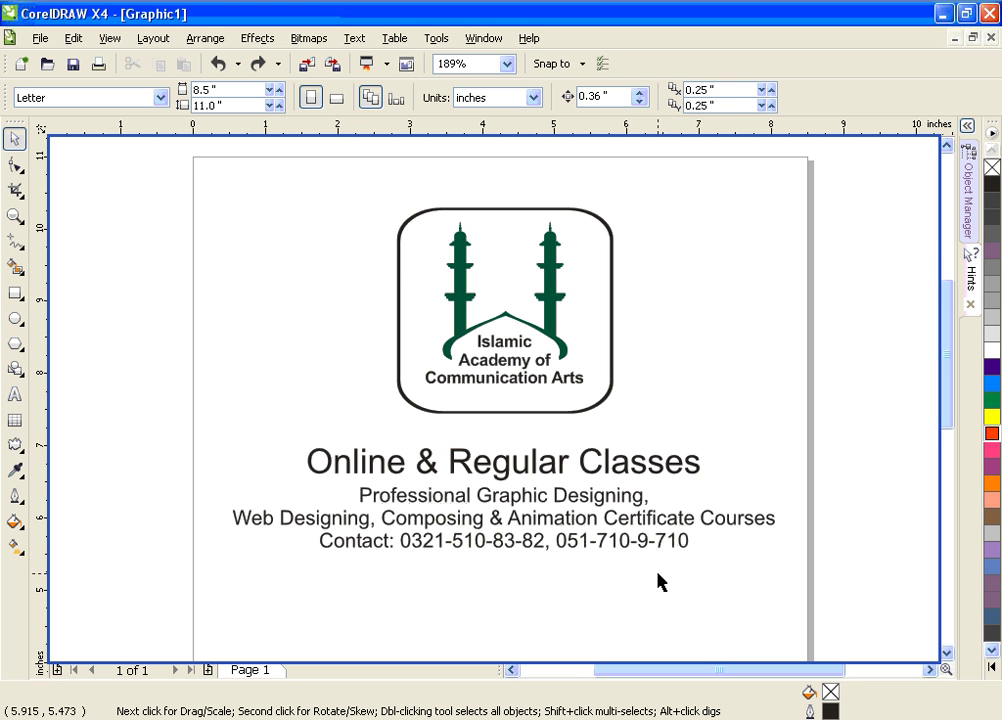
pyautogui.hotkey('ctrl', 'Tab')
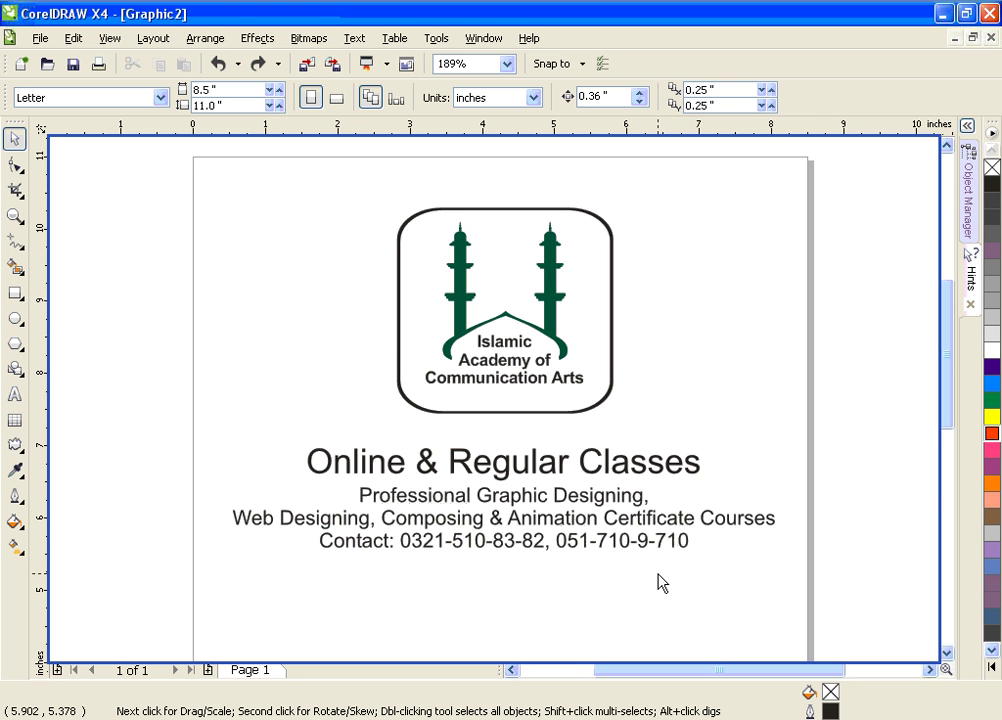